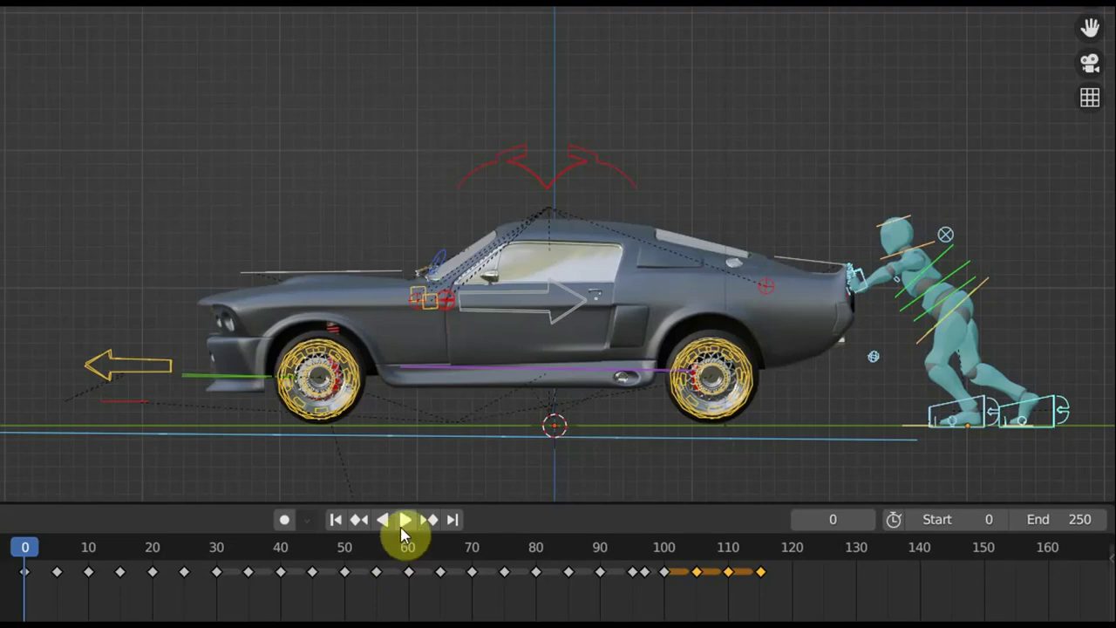
Play the push animation and orbit to an angled perspective of the car
{"action": "left_click", "coordinate": [407, 521]}
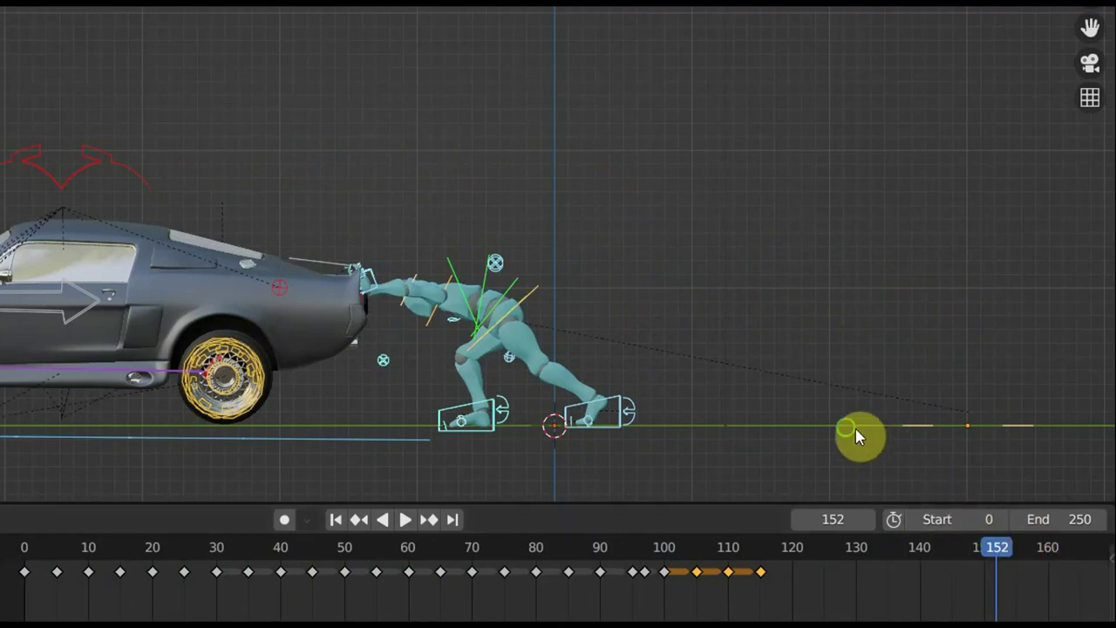
{"action": "mouse_move", "coordinate": [855, 428]}
{"action": "middle_mouse_down"}
{"action": "mouse_move", "coordinate": [729, 438]}
{"action": "mouse_move", "coordinate": [732, 426]}
{"action": "mouse_move", "coordinate": [697, 418]}
{"action": "mouse_move", "coordinate": [946, 381]}
{"action": "middle_mouse_up"}
{"action": "scroll", "coordinate": [921, 378], "scroll_direction": "up", "scroll_amount": 1}
{"action": "scroll", "coordinate": [921, 379], "scroll_direction": "up", "scroll_amount": 2}
{"action": "scroll", "coordinate": [873, 299], "scroll_direction": "up", "scroll_amount": 2}
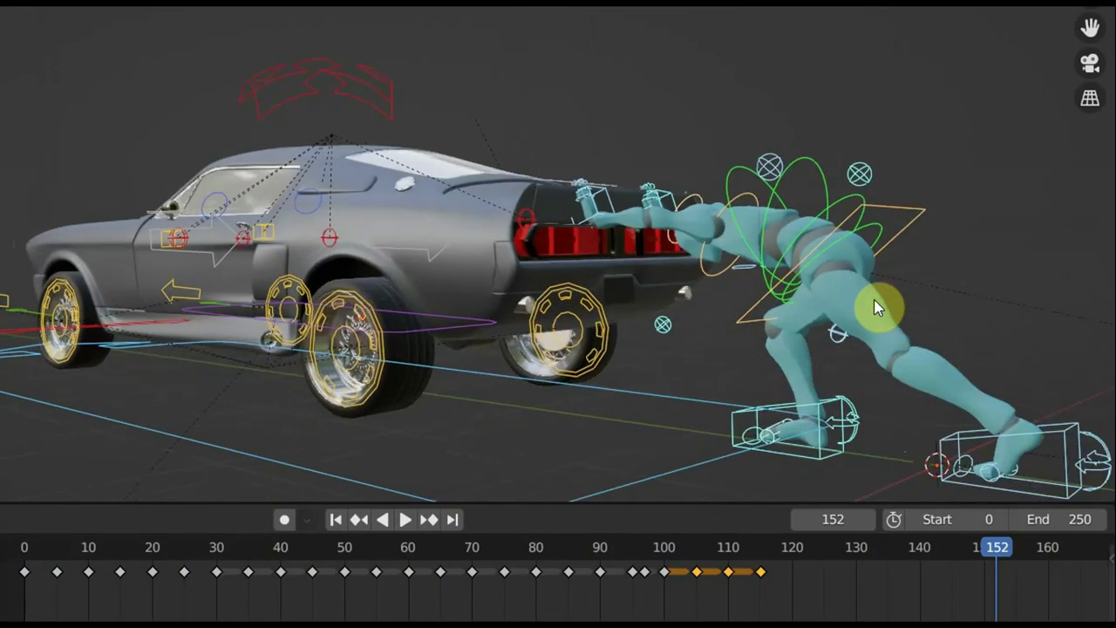
{"action": "scroll", "coordinate": [873, 299], "scroll_direction": "down", "scroll_amount": 1}
{"action": "scroll", "coordinate": [853, 296], "scroll_direction": "down", "scroll_amount": 3}
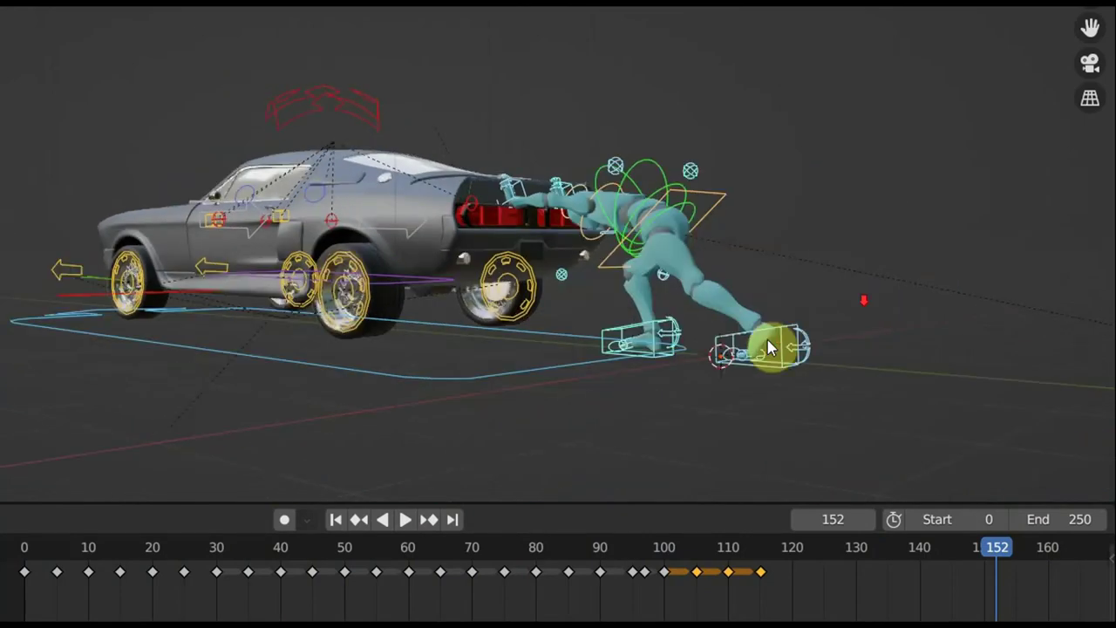
Return to frame 0 and hide the viewport overlays so only the shaded car and figure show
{"action": "left_click", "coordinate": [21, 558]}
{"action": "mouse_move", "coordinate": [523, 424]}
{"action": "middle_mouse_down"}
{"action": "mouse_move", "coordinate": [608, 386]}
{"action": "mouse_move", "coordinate": [397, 433]}
{"action": "mouse_move", "coordinate": [426, 453]}
{"action": "middle_mouse_up"}
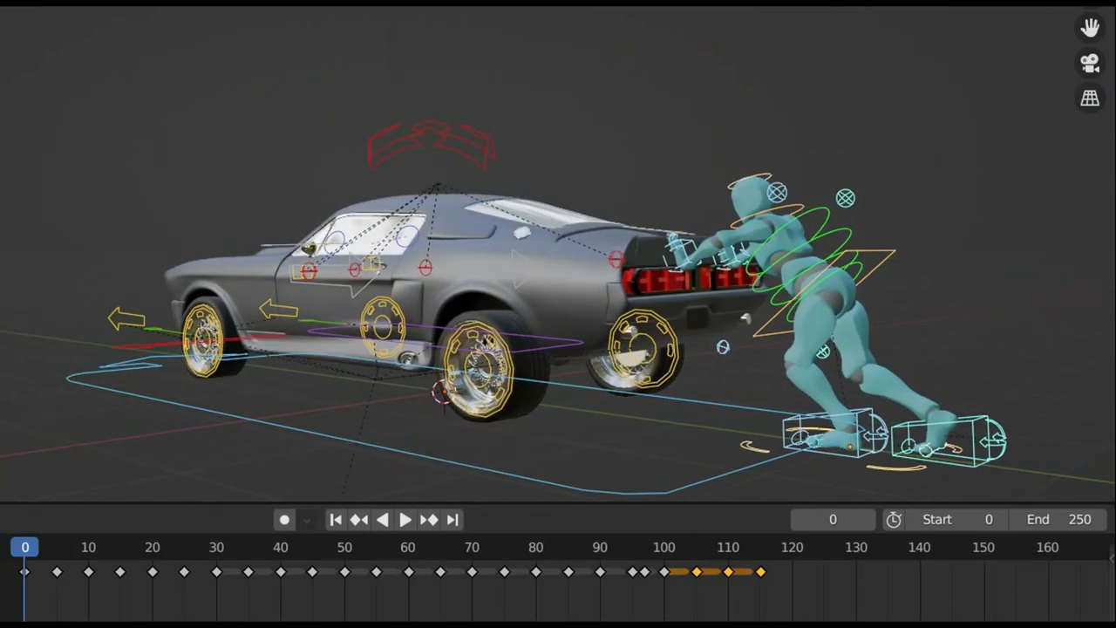
{"action": "key", "text": "shift+alt+z"}
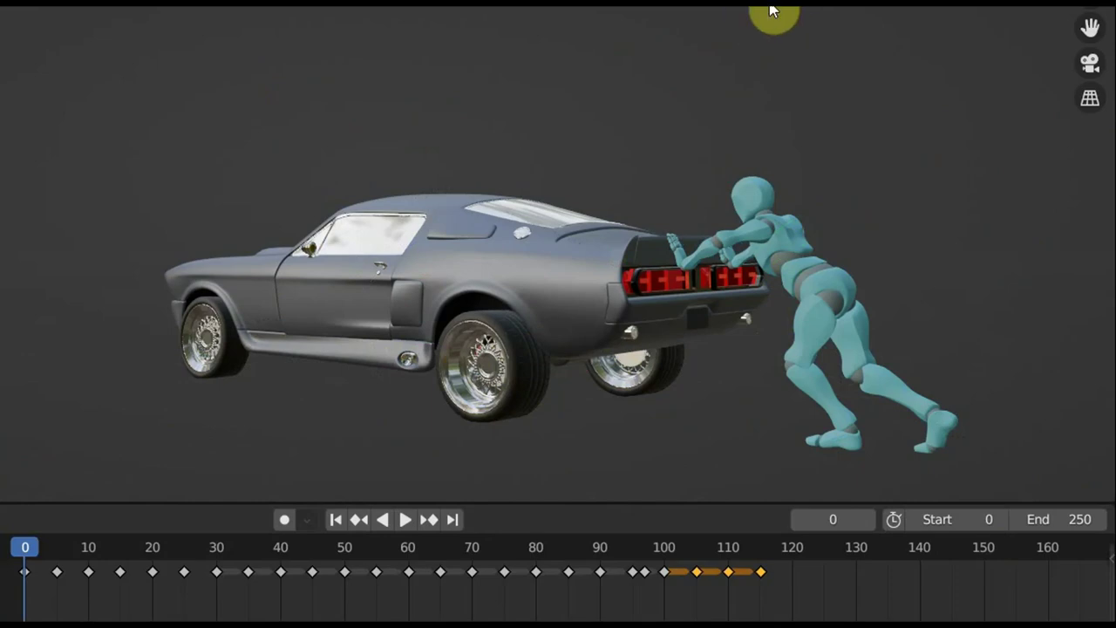
Play the push once, return to frame 0, and orbit to a side view of the car and figure
{"action": "key", "text": "space"}
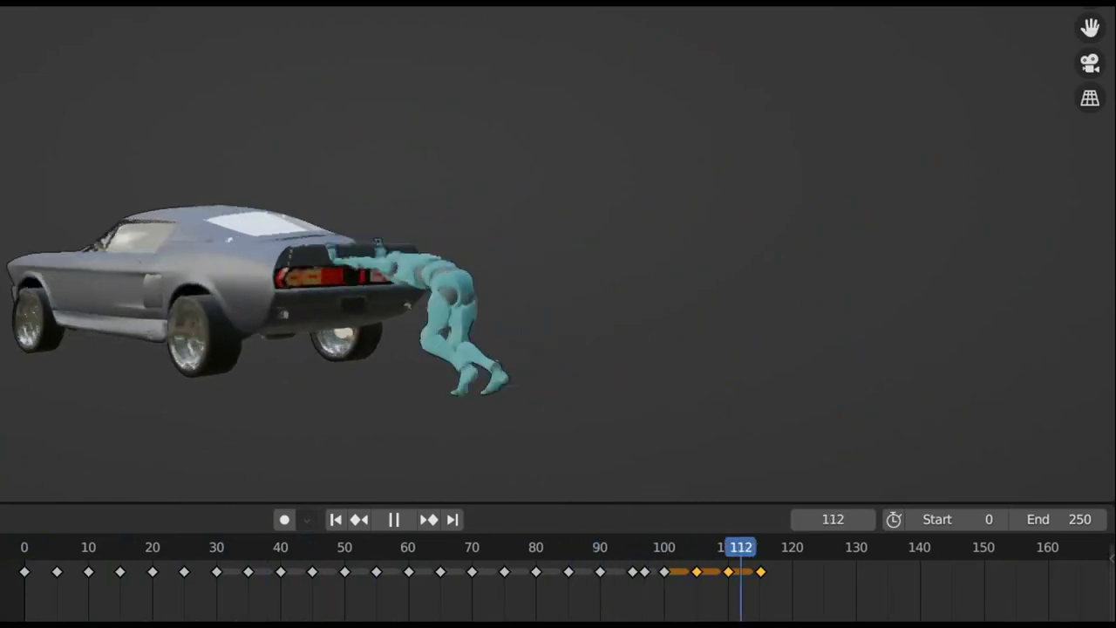
{"action": "key", "text": "space"}
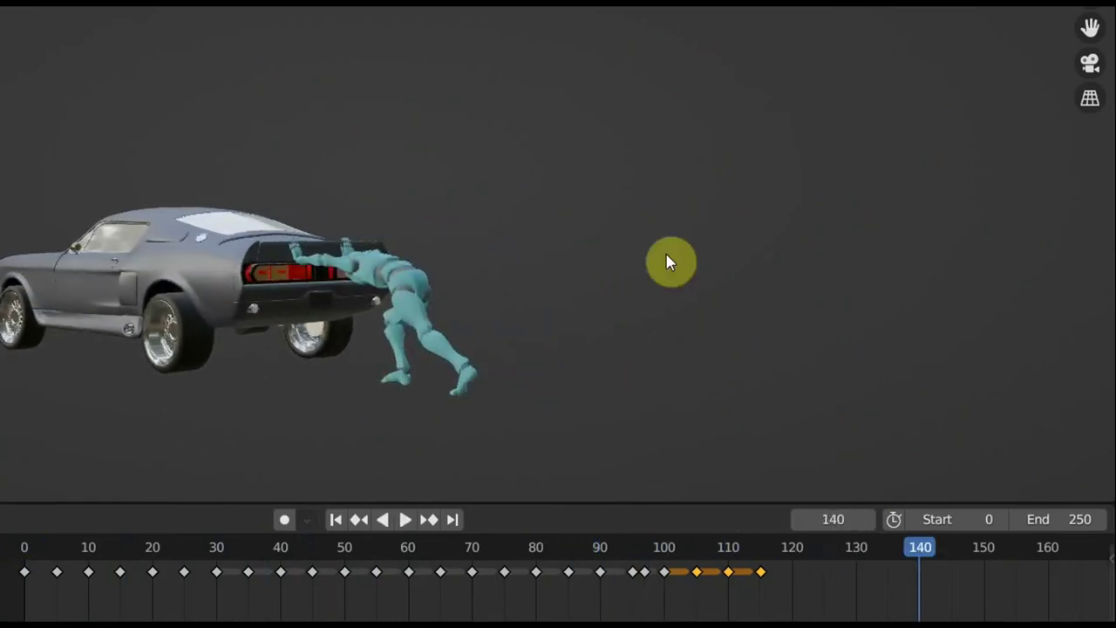
{"action": "left_click", "coordinate": [27, 559]}
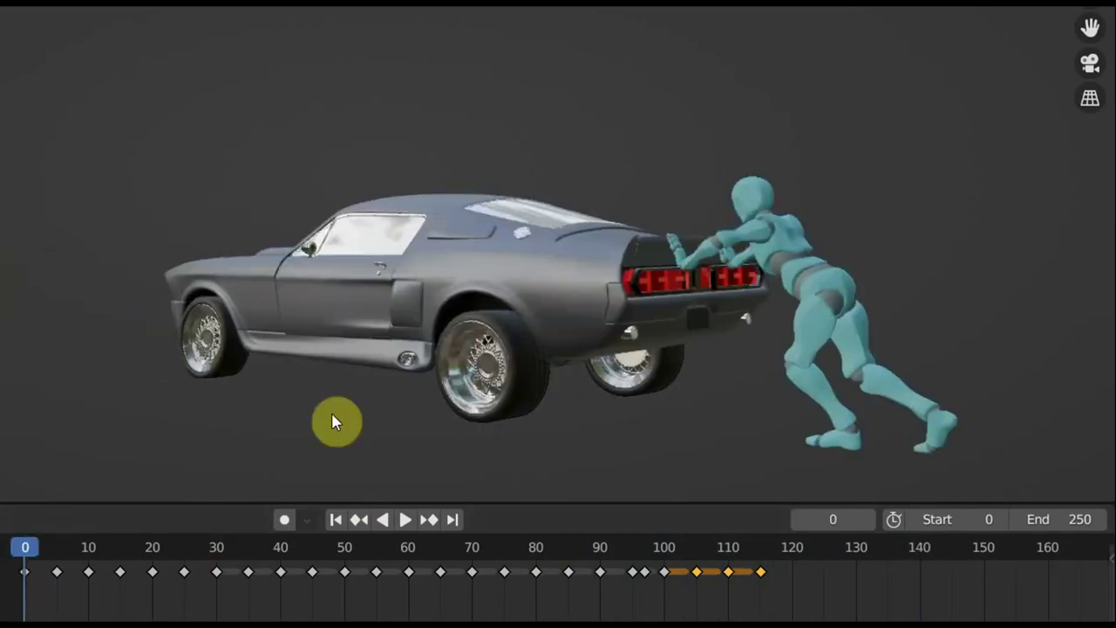
{"action": "mouse_move", "coordinate": [535, 356]}
{"action": "middle_mouse_down"}
{"action": "mouse_move", "coordinate": [697, 368]}
{"action": "mouse_move", "coordinate": [770, 349]}
{"action": "mouse_move", "coordinate": [592, 355]}
{"action": "middle_mouse_up"}
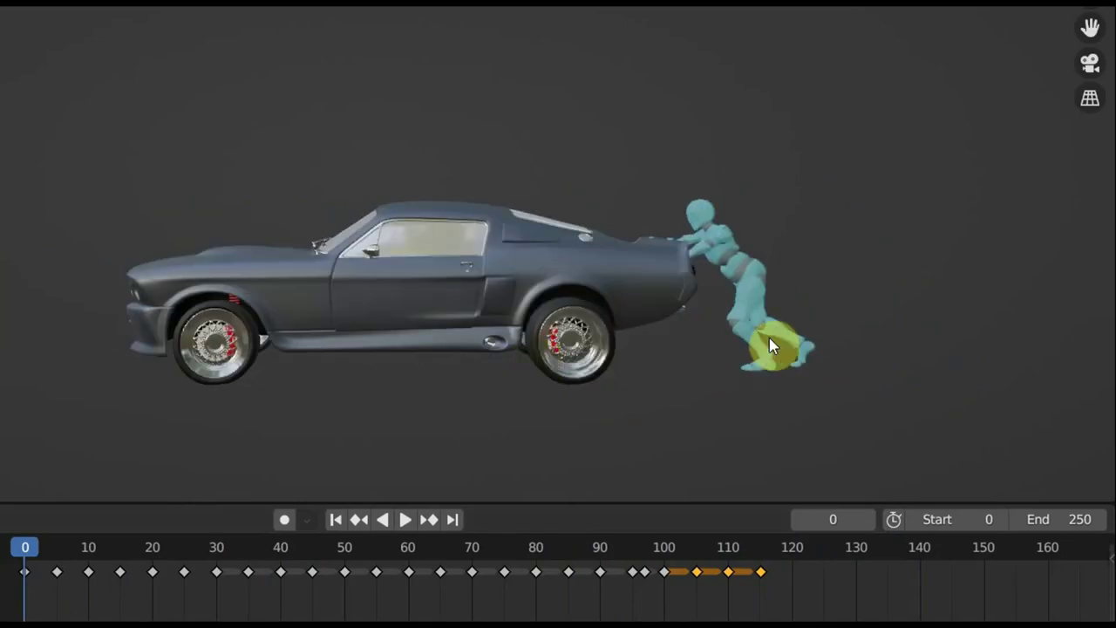
{"action": "mouse_move", "coordinate": [772, 343]}
{"action": "middle_mouse_down"}
{"action": "mouse_move", "coordinate": [666, 346]}
{"action": "mouse_move", "coordinate": [759, 337]}
{"action": "mouse_move", "coordinate": [847, 348]}
{"action": "mouse_move", "coordinate": [871, 304]}
{"action": "mouse_move", "coordinate": [759, 299]}
{"action": "middle_mouse_up"}
{"action": "scroll", "coordinate": [846, 349], "scroll_direction": "up", "scroll_amount": 3}
{"action": "scroll", "coordinate": [846, 349], "scroll_direction": "down", "scroll_amount": 1}
{"action": "scroll", "coordinate": [849, 346], "scroll_direction": "down", "scroll_amount": 1}
{"action": "scroll", "coordinate": [873, 310], "scroll_direction": "up", "scroll_amount": 2}
{"action": "type", "text": "120"}
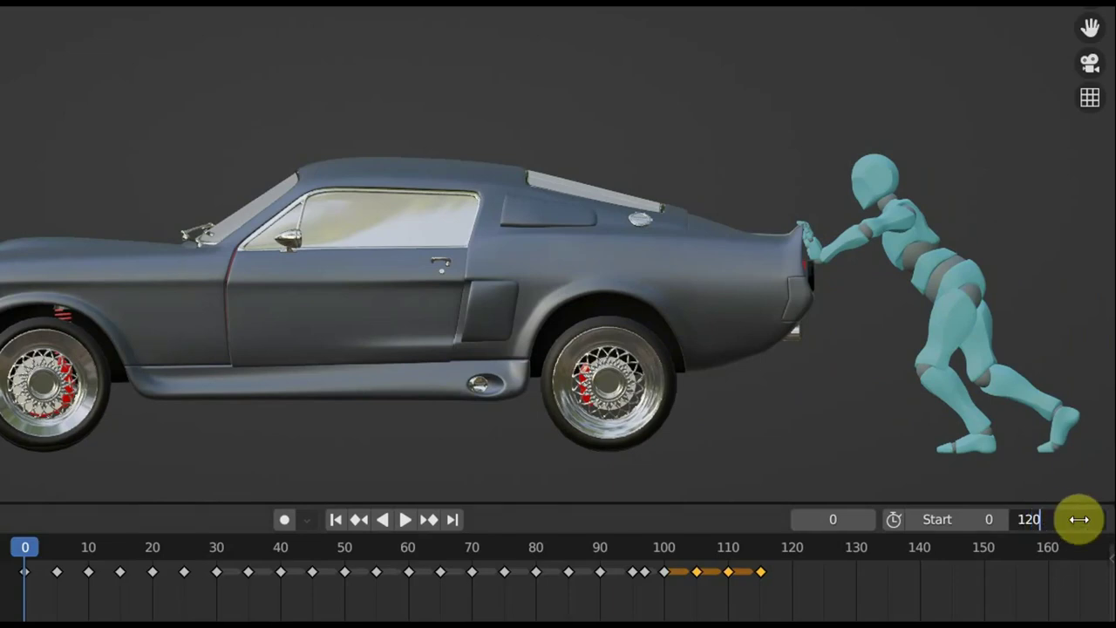
Confirm 120 as the scene end frame and play the shortened push in the timeline
{"action": "key", "text": "Return"}
{"action": "scroll", "coordinate": [776, 580], "scroll_direction": "up", "scroll_amount": 2}
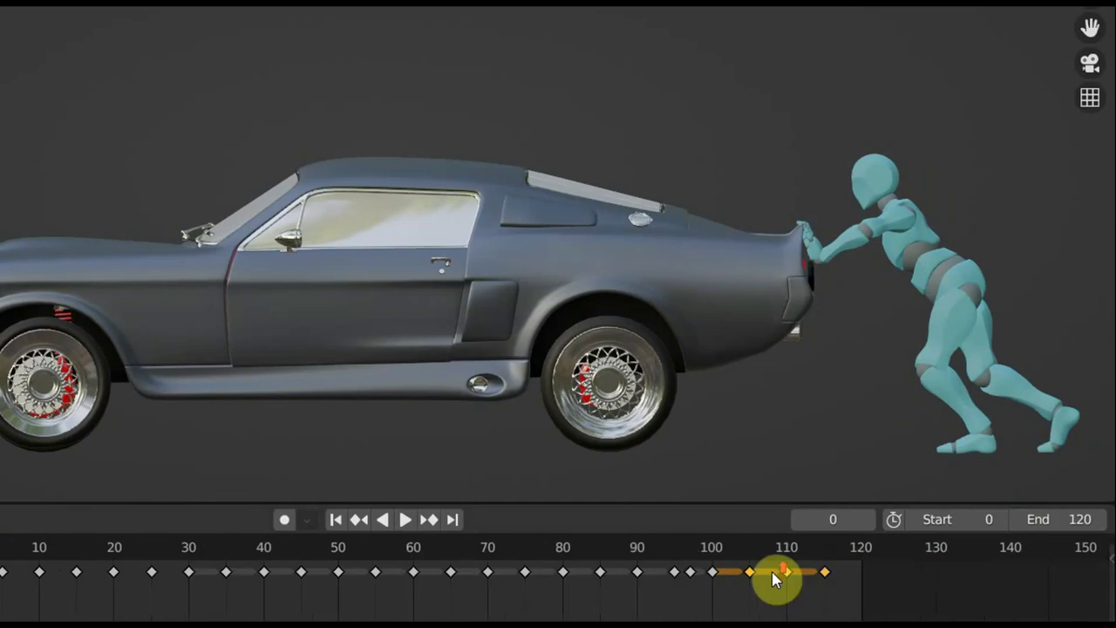
{"action": "middle_click_drag", "start_coordinate": [787, 580], "coordinate": [915, 595]}
{"action": "scroll", "coordinate": [915, 595], "scroll_direction": "up", "scroll_amount": 1}
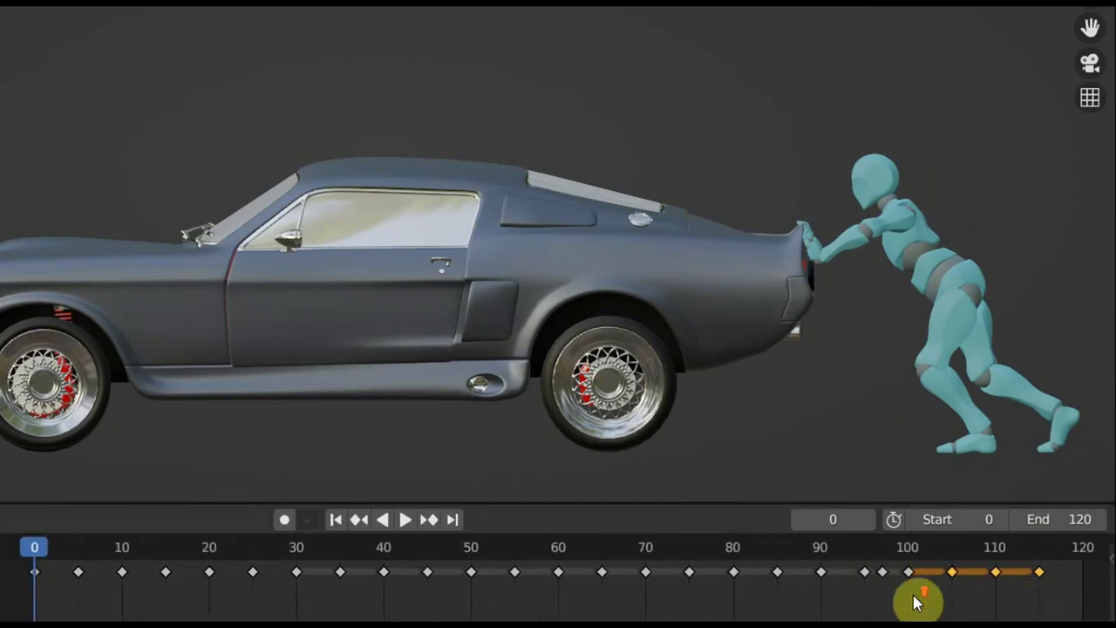
{"action": "key", "text": "space"}
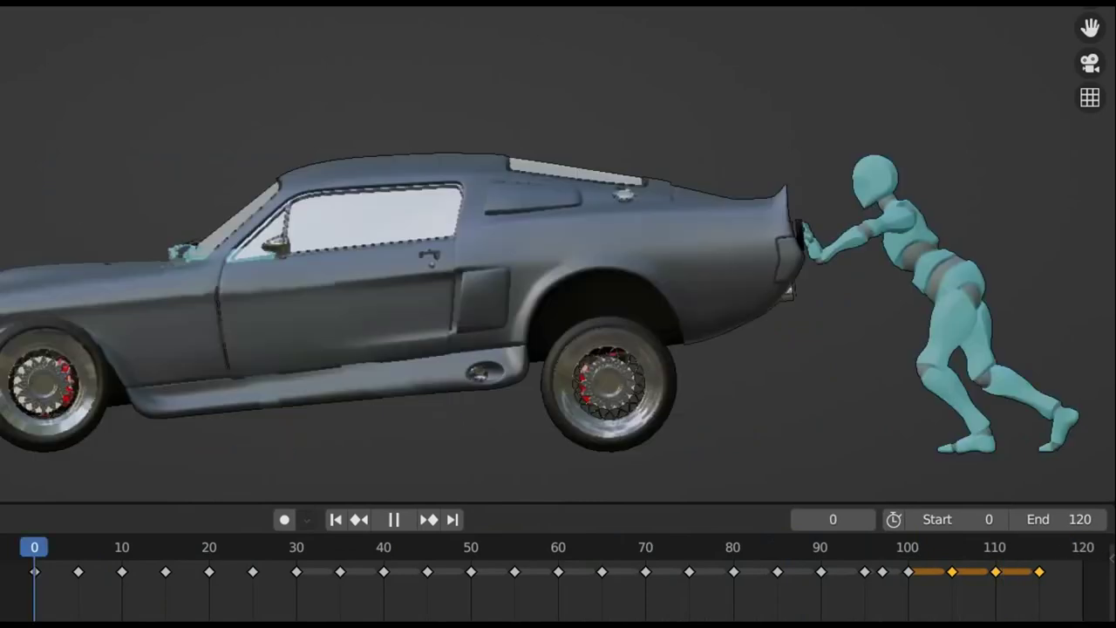
Delete the keyframes at frames 105–115 and play the trimmed push up to frame 117
{"action": "key", "text": "space"}
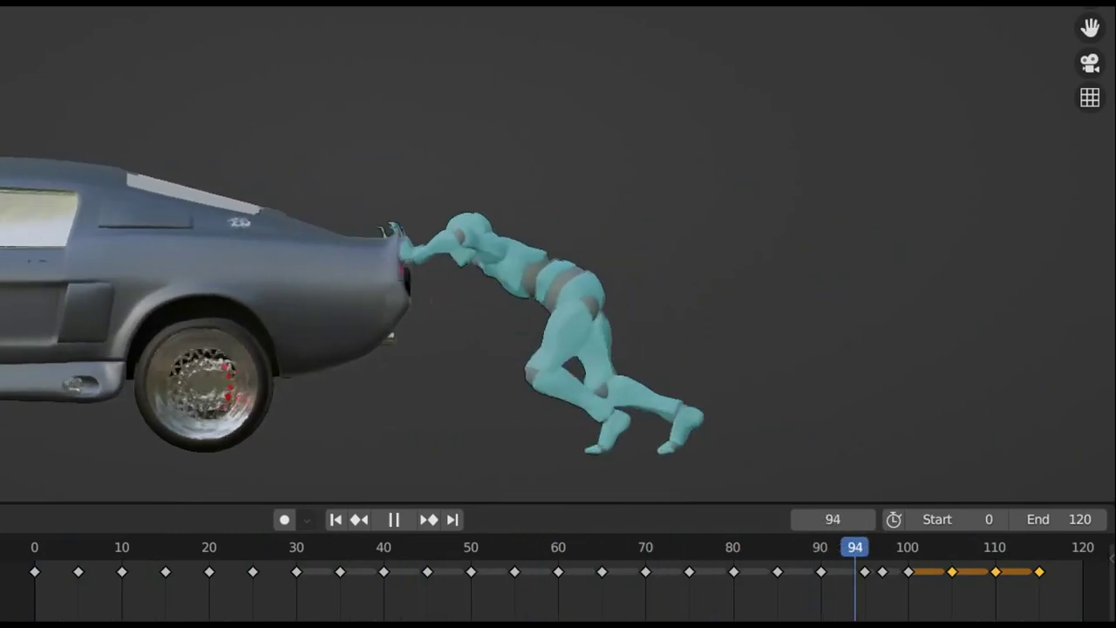
{"action": "key", "text": "space"}
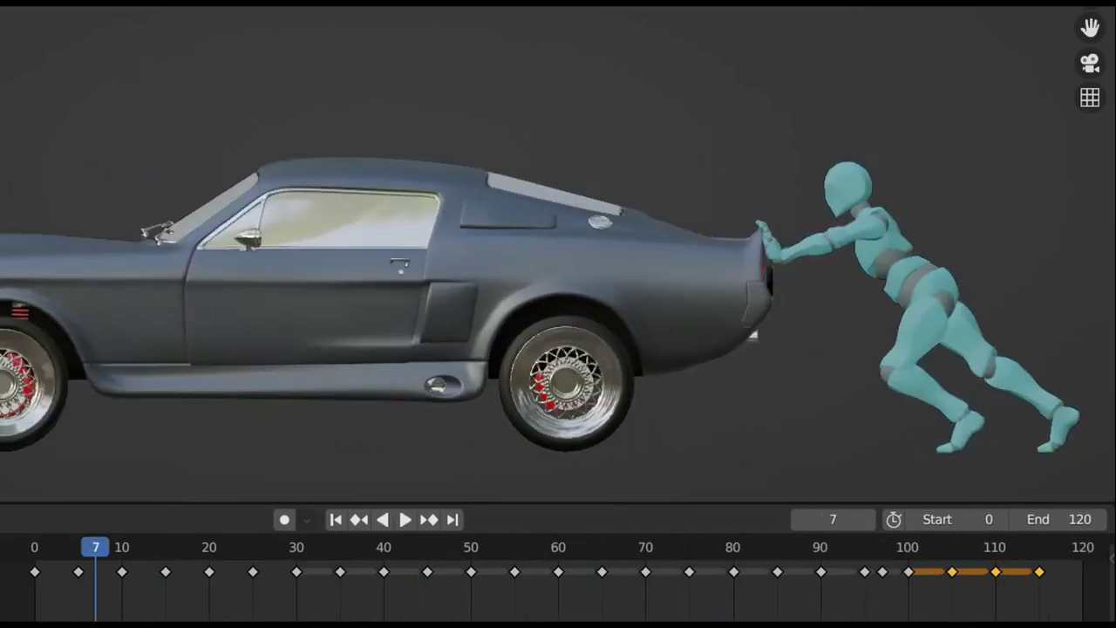
{"action": "left_click_drag", "start_coordinate": [1080, 579], "coordinate": [919, 564]}
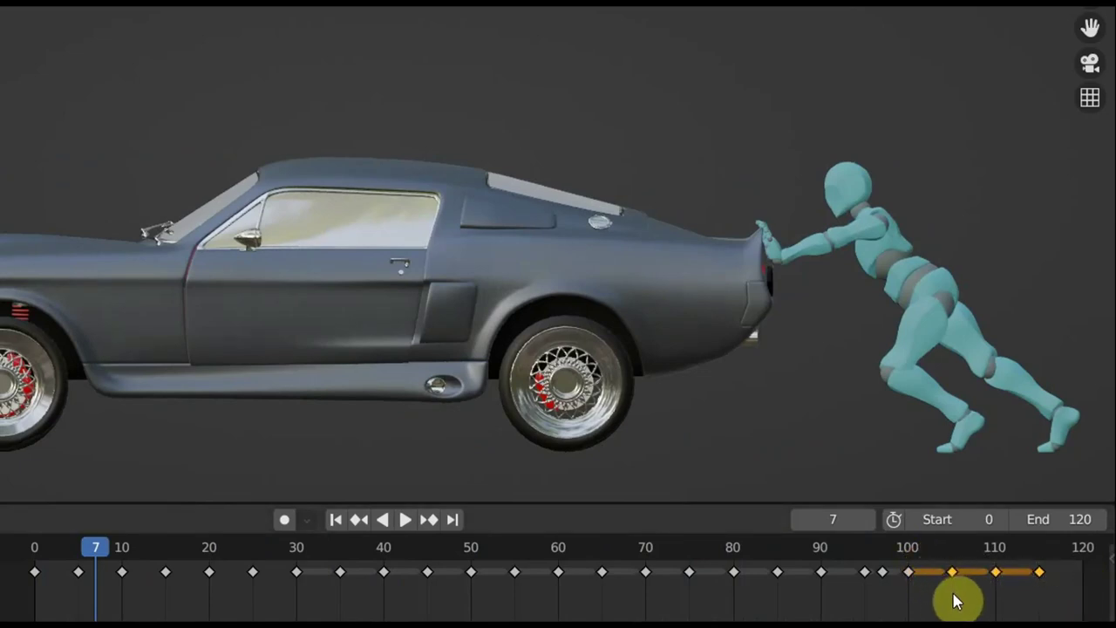
{"action": "key", "text": "Delete"}
{"action": "key", "text": "space"}
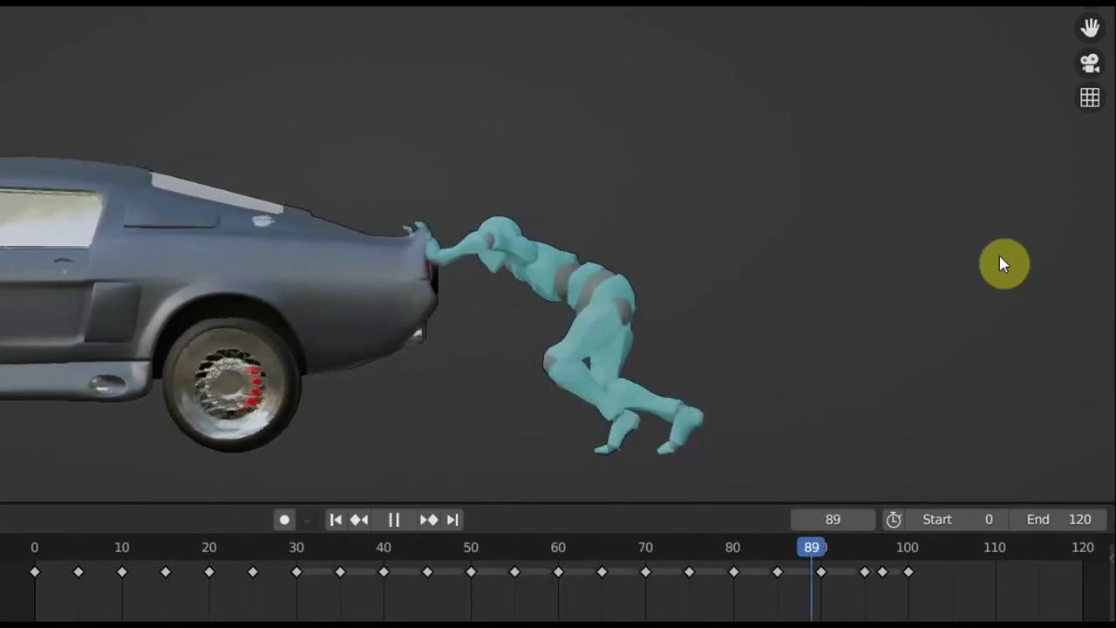
{"action": "key", "text": "space"}
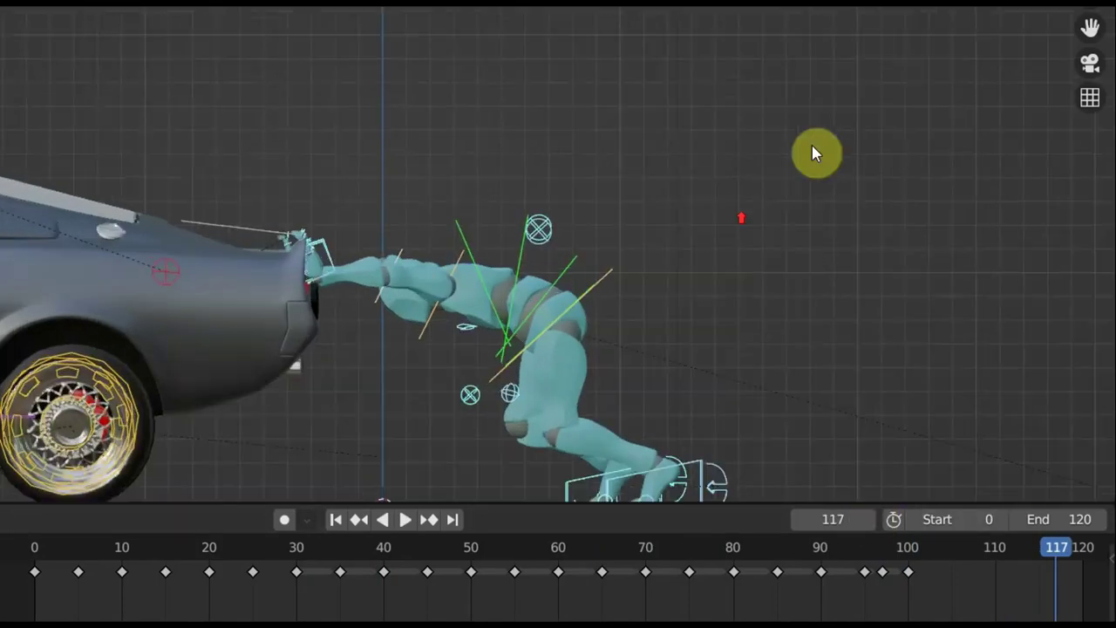
Slide the hand IK control forward along Y on the car's rear
{"action": "middle_click_drag", "start_coordinate": [678, 300], "coordinate": [779, 204], "text": "shift"}
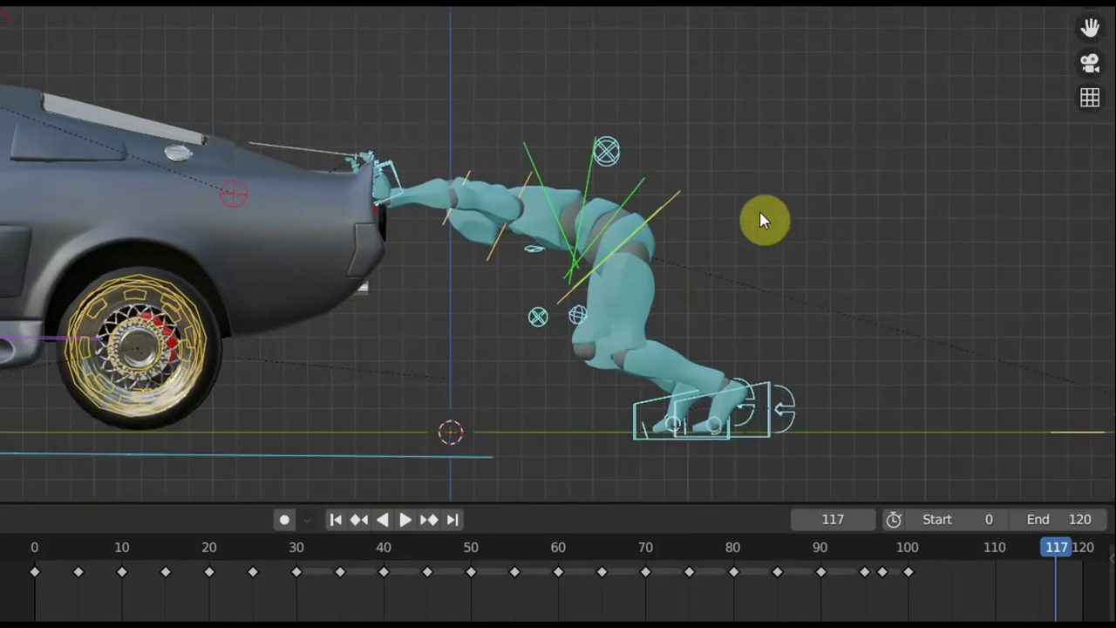
{"action": "left_click", "coordinate": [601, 187]}
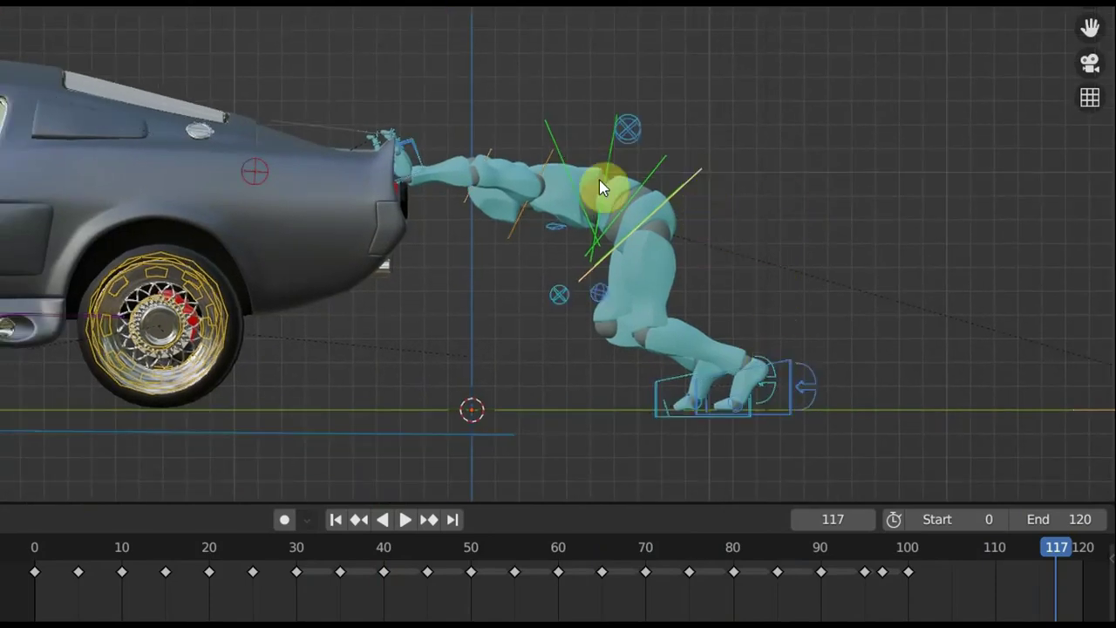
{"action": "left_click", "coordinate": [409, 137]}
{"action": "left_click_drag", "start_coordinate": [408, 140], "coordinate": [406, 138]}
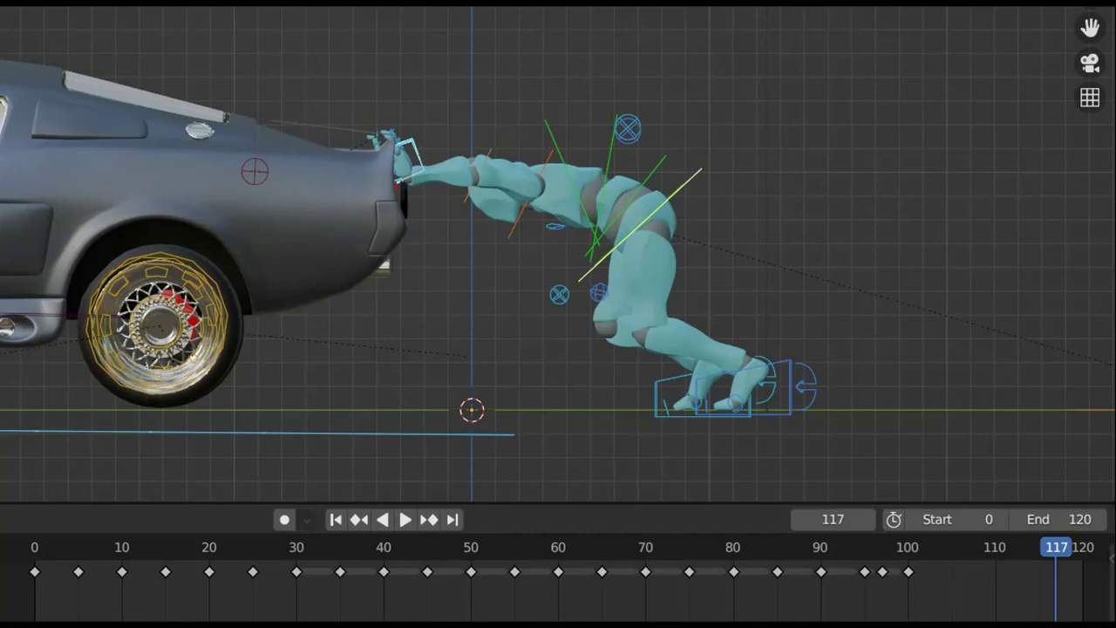
{"action": "mouse_move", "coordinate": [470, 248]}
{"action": "left_mouse_down"}
{"action": "mouse_move", "coordinate": [406, 252]}
{"action": "mouse_move", "coordinate": [429, 255]}
{"action": "left_mouse_up"}
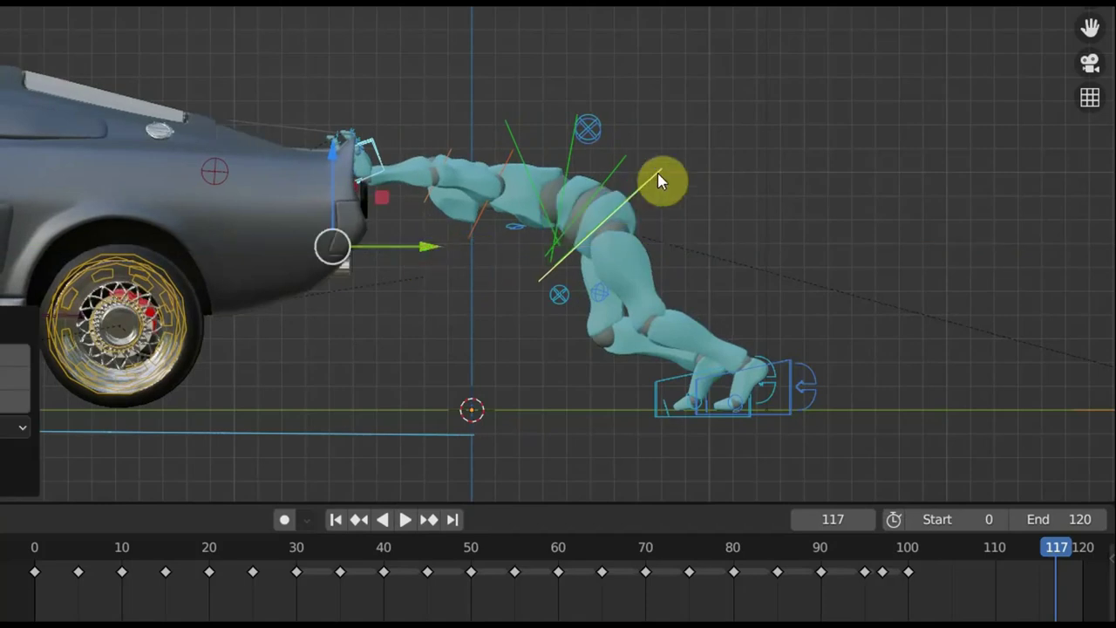
Move the back foot control forward along Y toward the car
{"action": "left_click", "coordinate": [791, 410]}
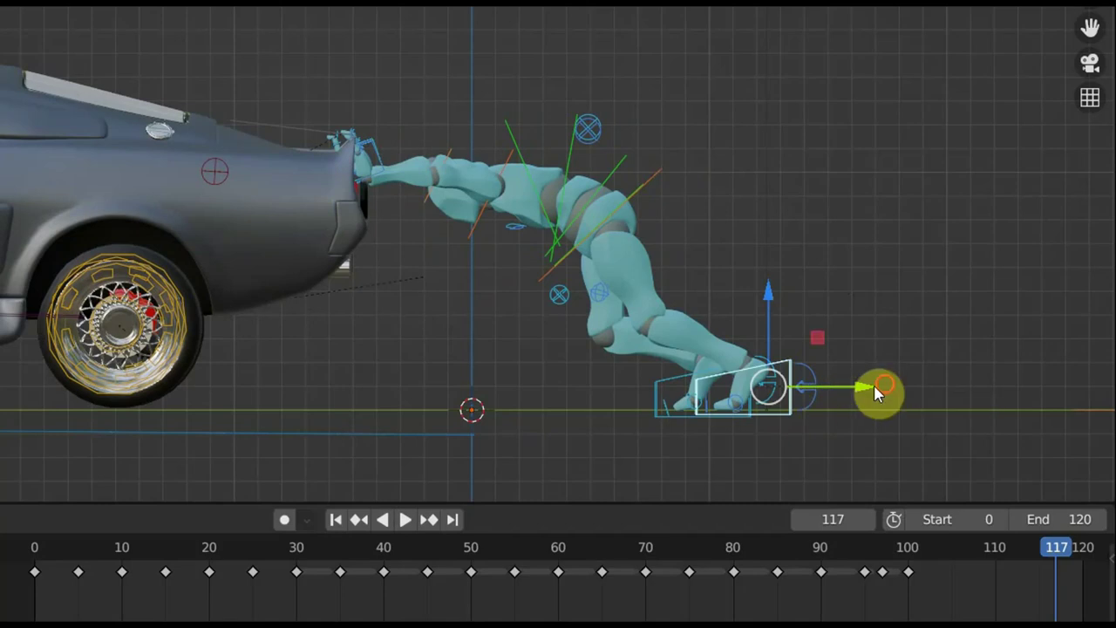
{"action": "mouse_move", "coordinate": [875, 390]}
{"action": "left_mouse_down"}
{"action": "mouse_move", "coordinate": [692, 394]}
{"action": "mouse_move", "coordinate": [690, 410]}
{"action": "left_mouse_up"}
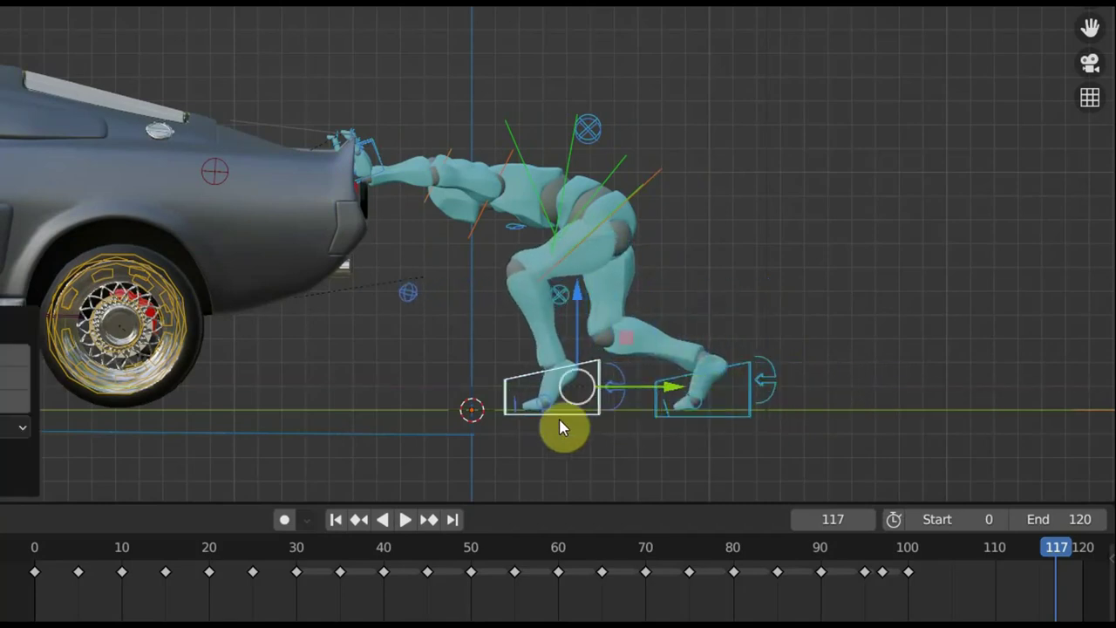
{"action": "left_click", "coordinate": [682, 410]}
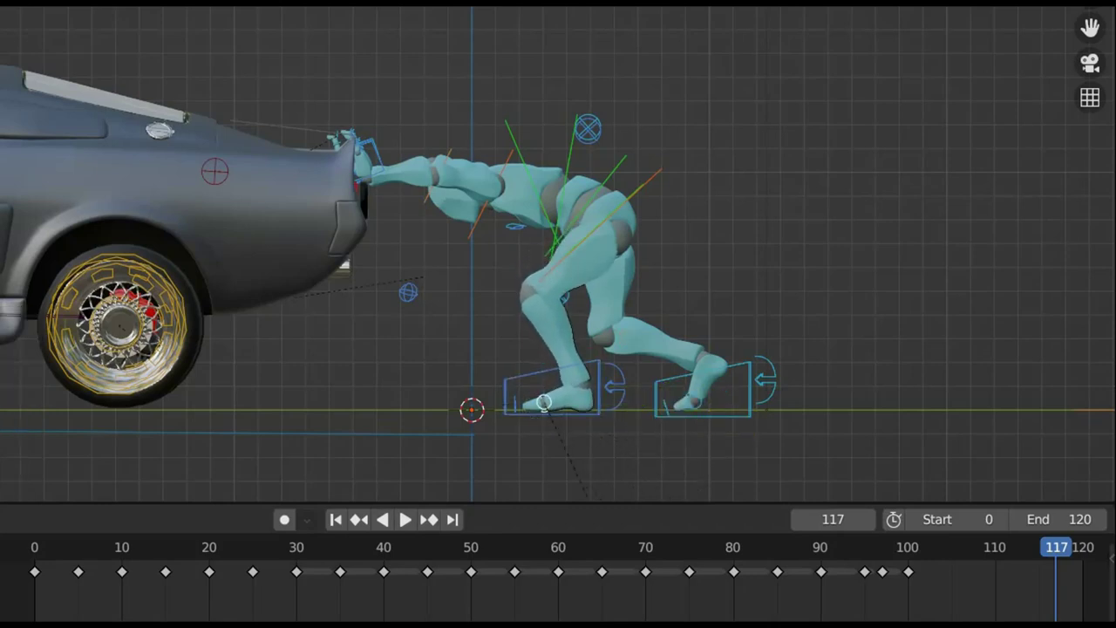
{"action": "left_click", "coordinate": [543, 403]}
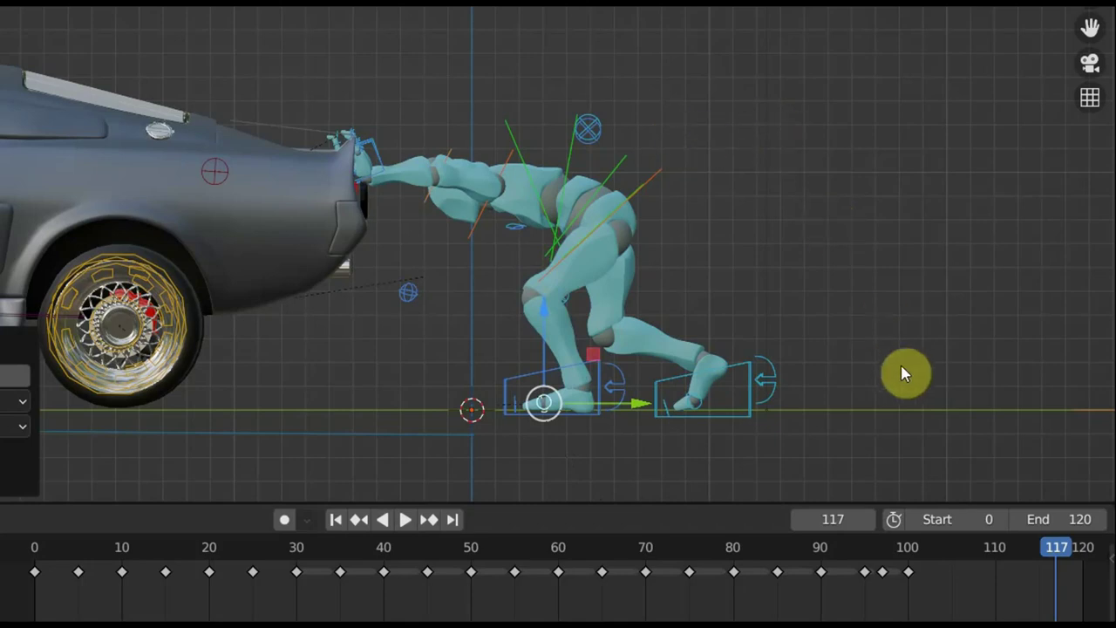
{"action": "key", "text": "ctrl+z"}
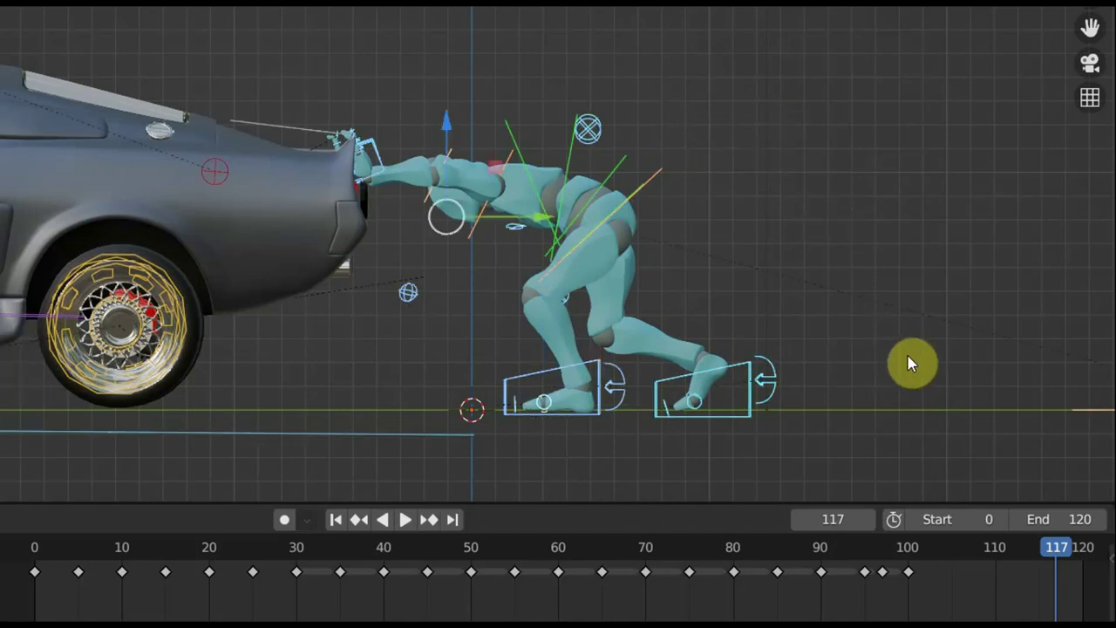
Key the pose at frame 117, move that key back to about frame 105, and scrub from 93
{"action": "key", "text": "i"}
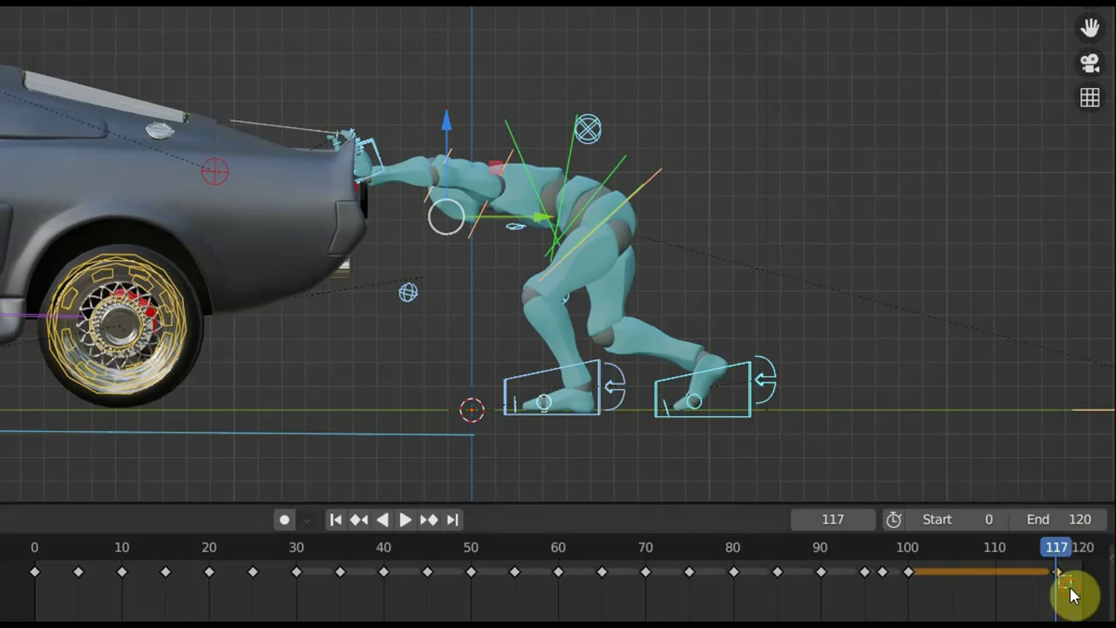
{"action": "mouse_move", "coordinate": [1070, 593]}
{"action": "left_mouse_down"}
{"action": "mouse_move", "coordinate": [1049, 567]}
{"action": "mouse_move", "coordinate": [981, 573]}
{"action": "left_mouse_up"}
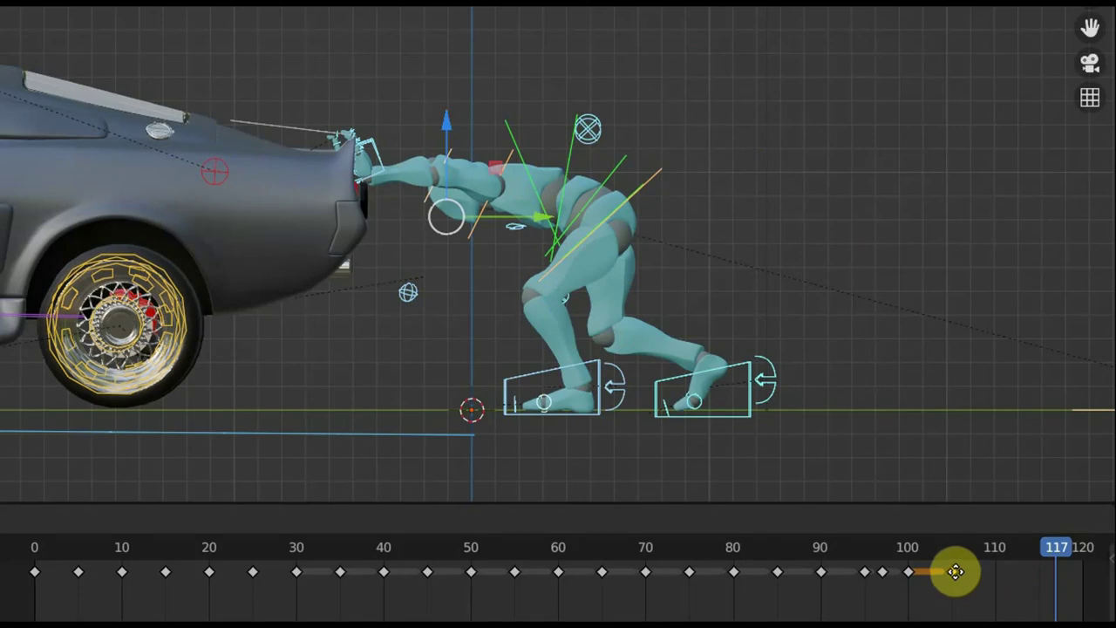
{"action": "left_click_drag", "start_coordinate": [955, 570], "coordinate": [952, 571]}
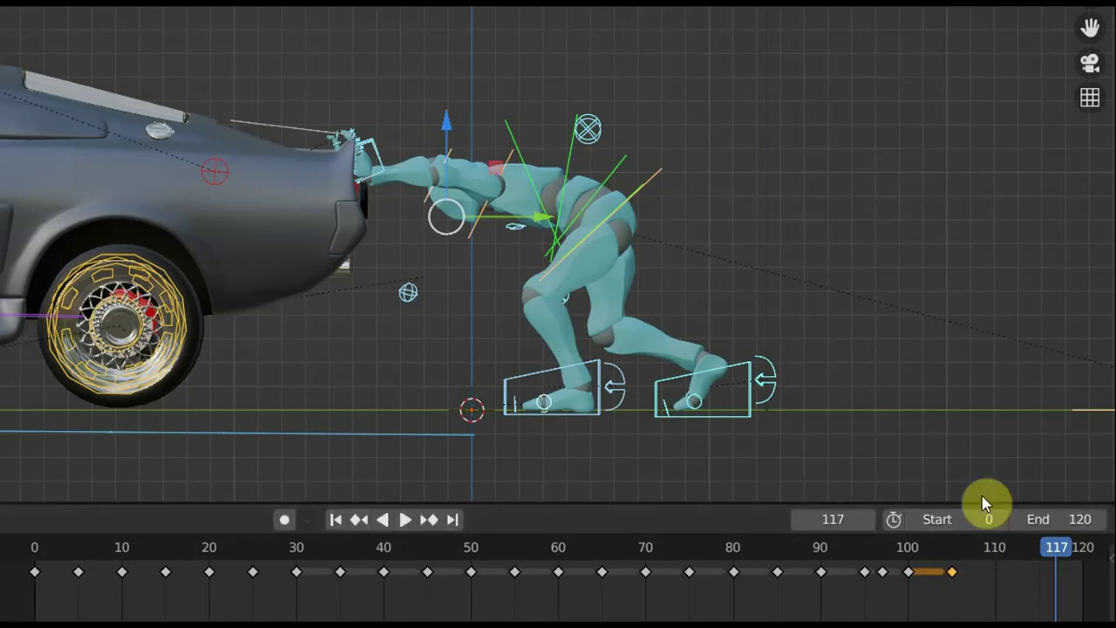
{"action": "left_click", "coordinate": [847, 549]}
{"action": "left_click_drag", "start_coordinate": [850, 549], "coordinate": [956, 571]}
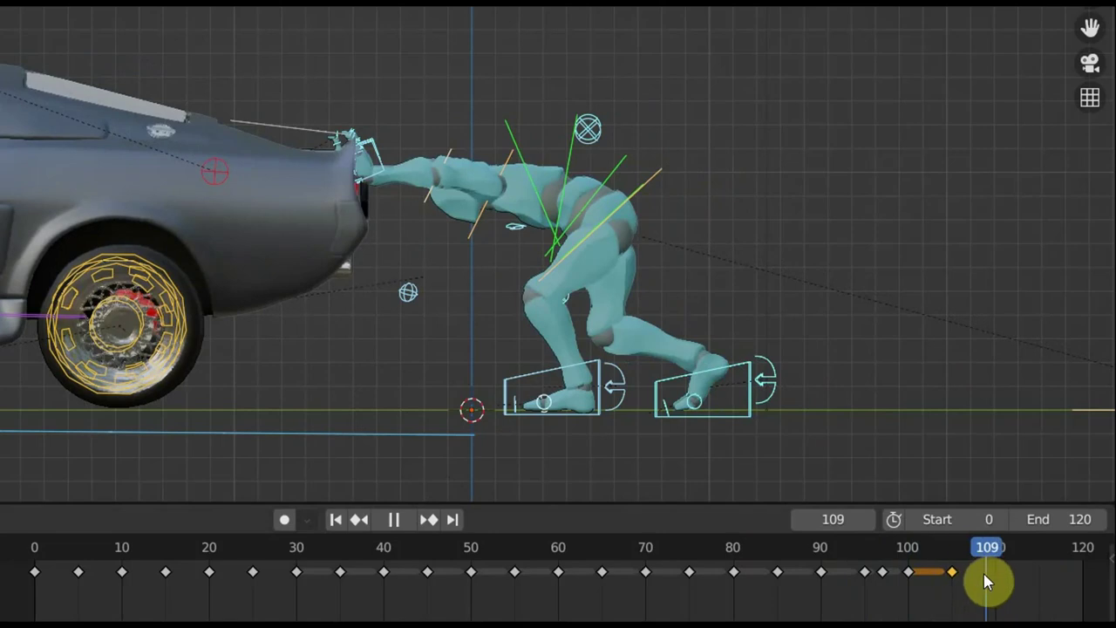
At frame 109, shift the hand control left along the car's rear
{"action": "key", "text": "space"}
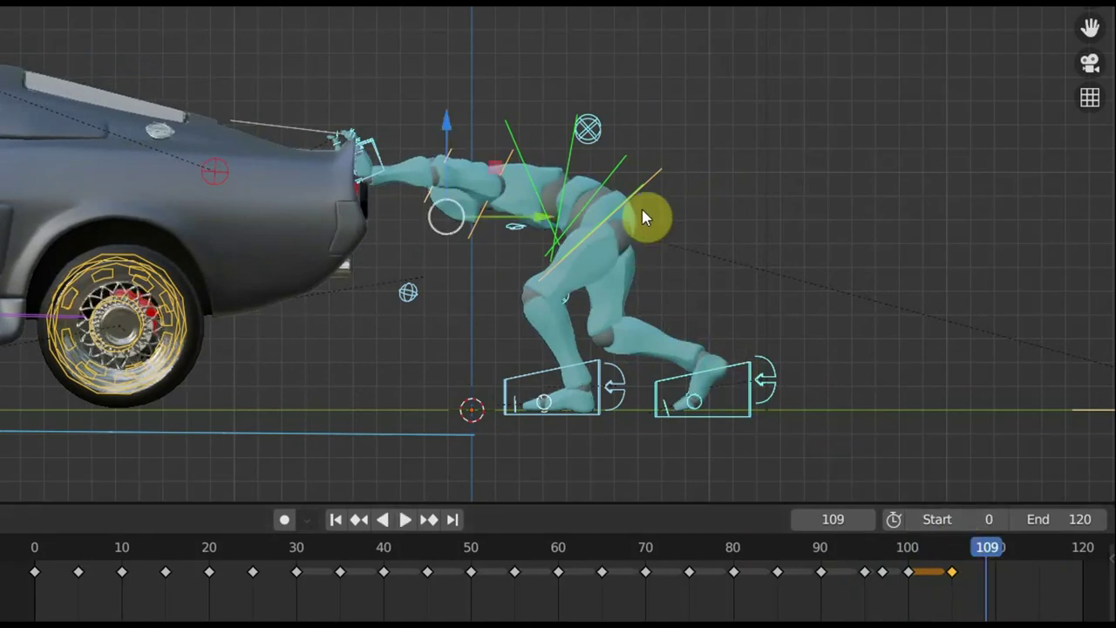
{"action": "left_click", "coordinate": [663, 190]}
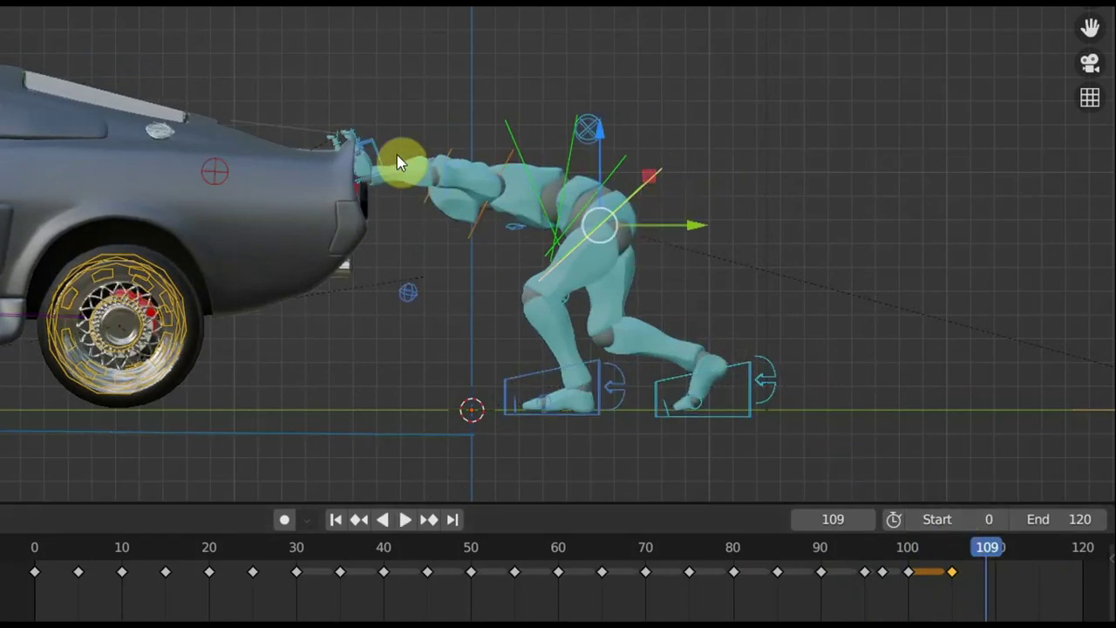
{"action": "left_click", "coordinate": [371, 146]}
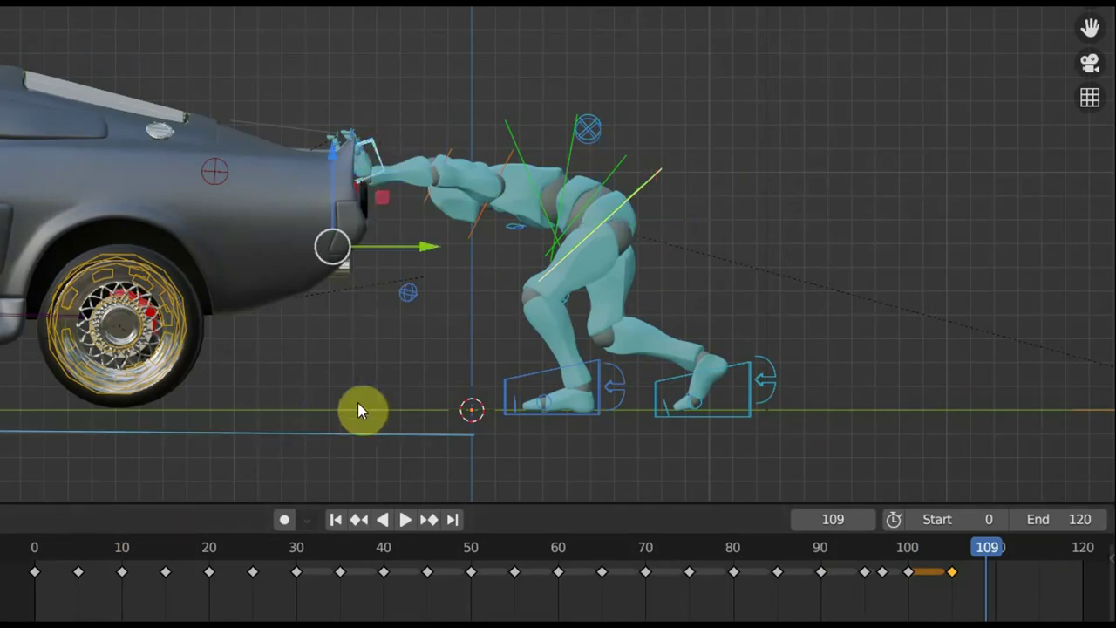
{"action": "left_click_drag", "start_coordinate": [436, 251], "coordinate": [380, 259]}
Rotate the torso and a spine bone to tilt the upper body further forward
{"action": "left_click", "coordinate": [482, 167]}
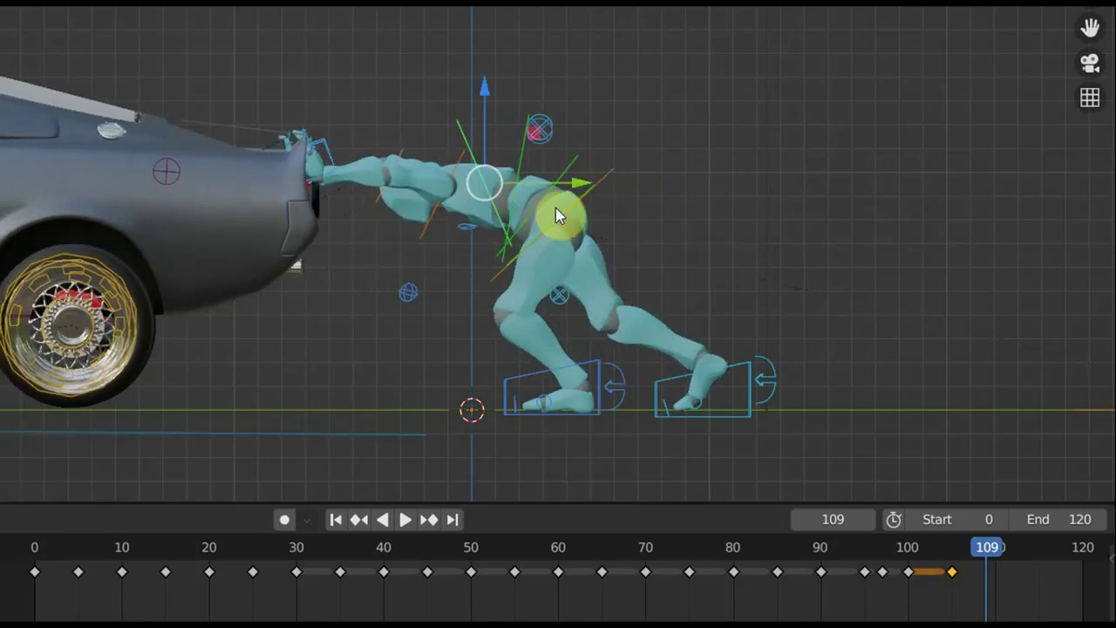
{"action": "key", "text": "r"}
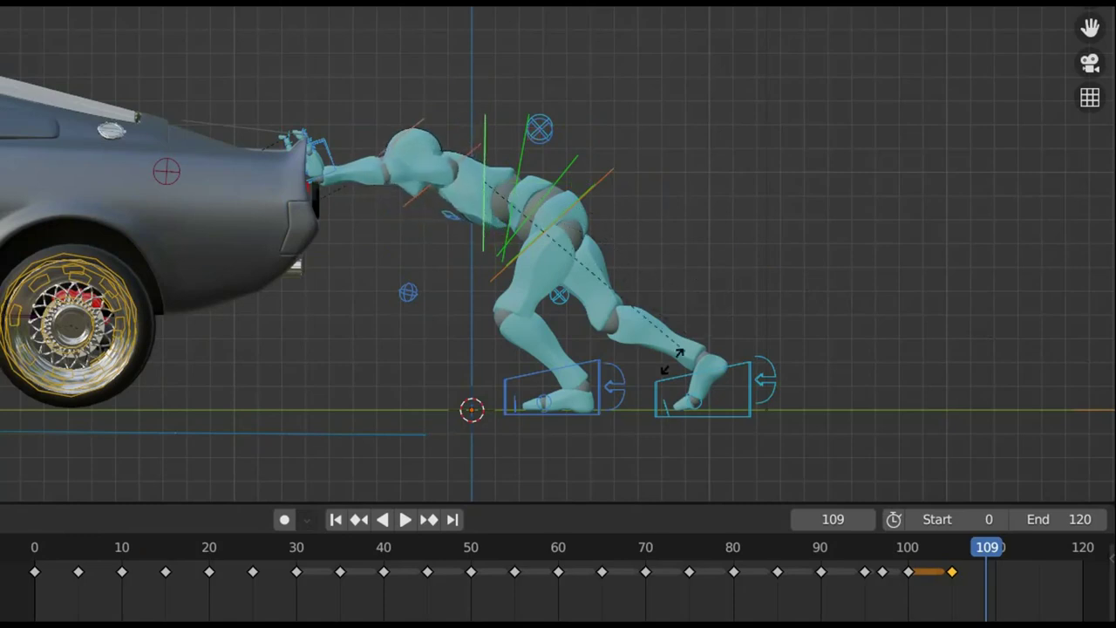
{"action": "left_click", "coordinate": [611, 388]}
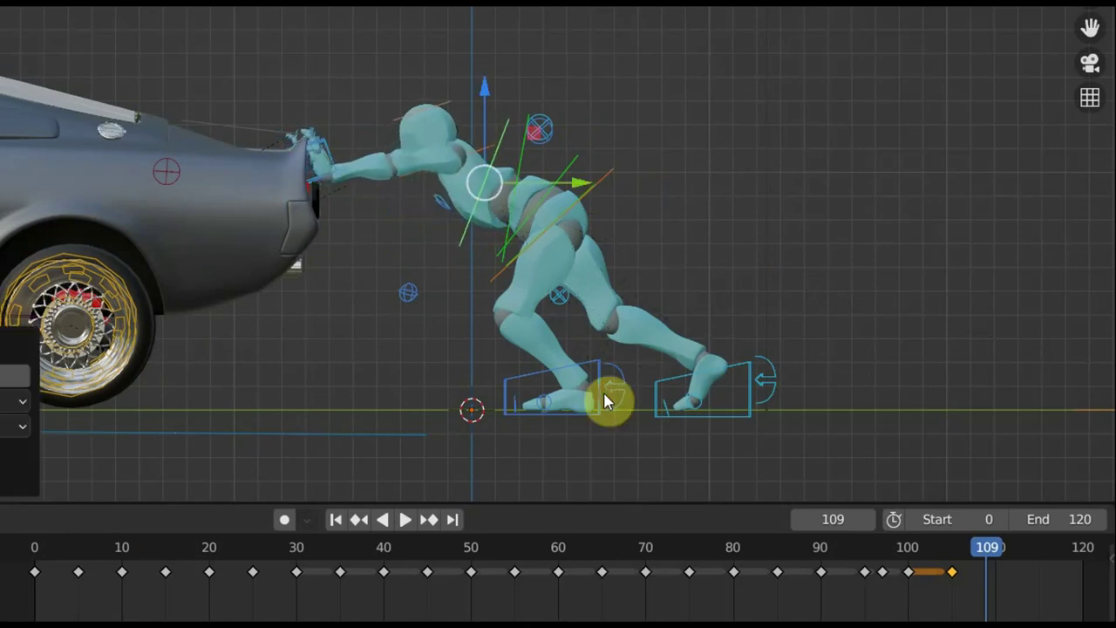
{"action": "left_click", "coordinate": [624, 176]}
{"action": "key", "text": "r"}
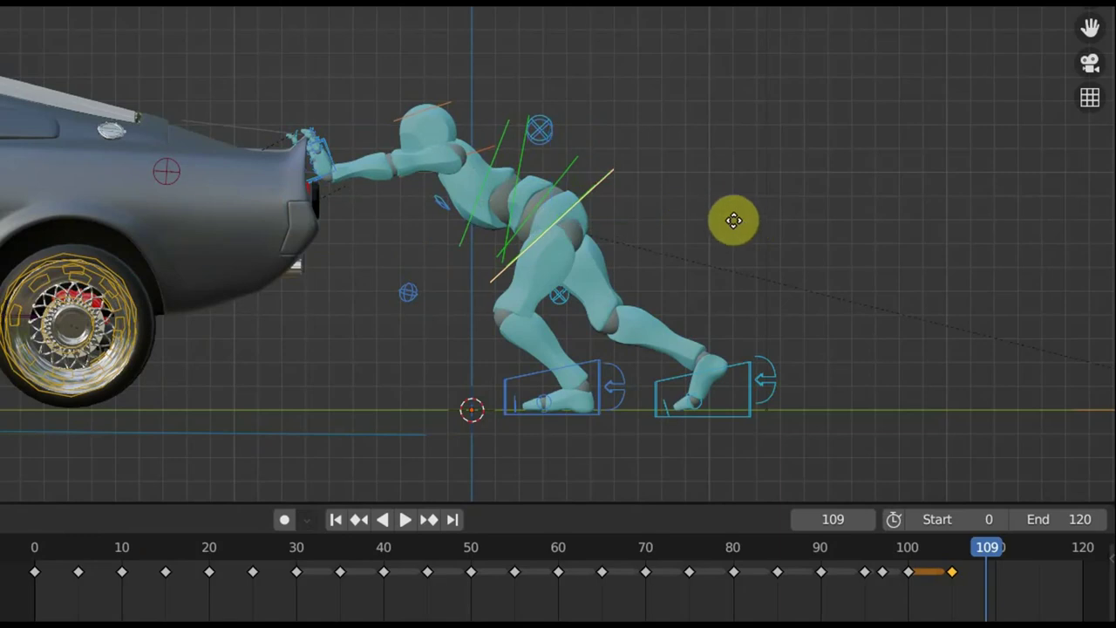
{"action": "left_click", "coordinate": [690, 243]}
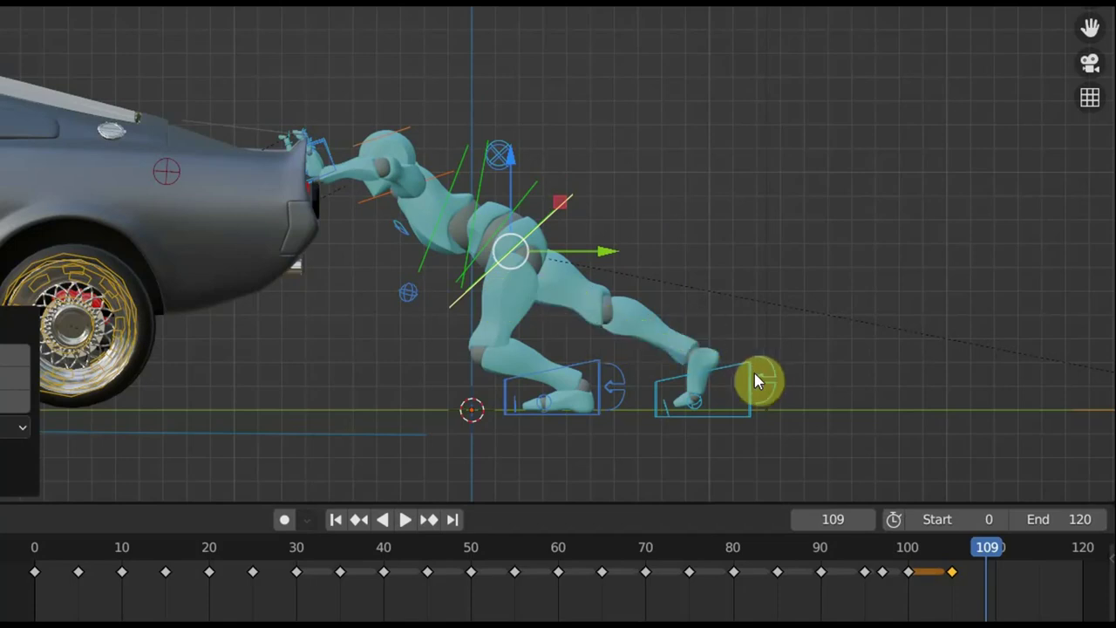
Draw the rear foot control in toward the body, then scrub back to frame 100
{"action": "left_click", "coordinate": [730, 392]}
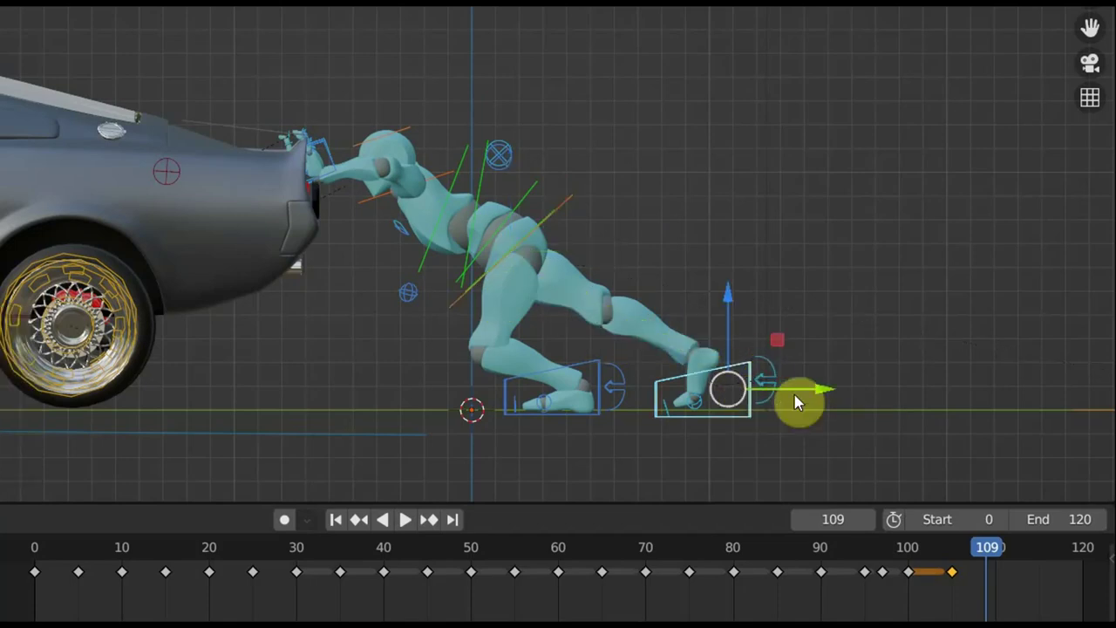
{"action": "key", "text": "g"}
{"action": "left_click", "coordinate": [762, 407]}
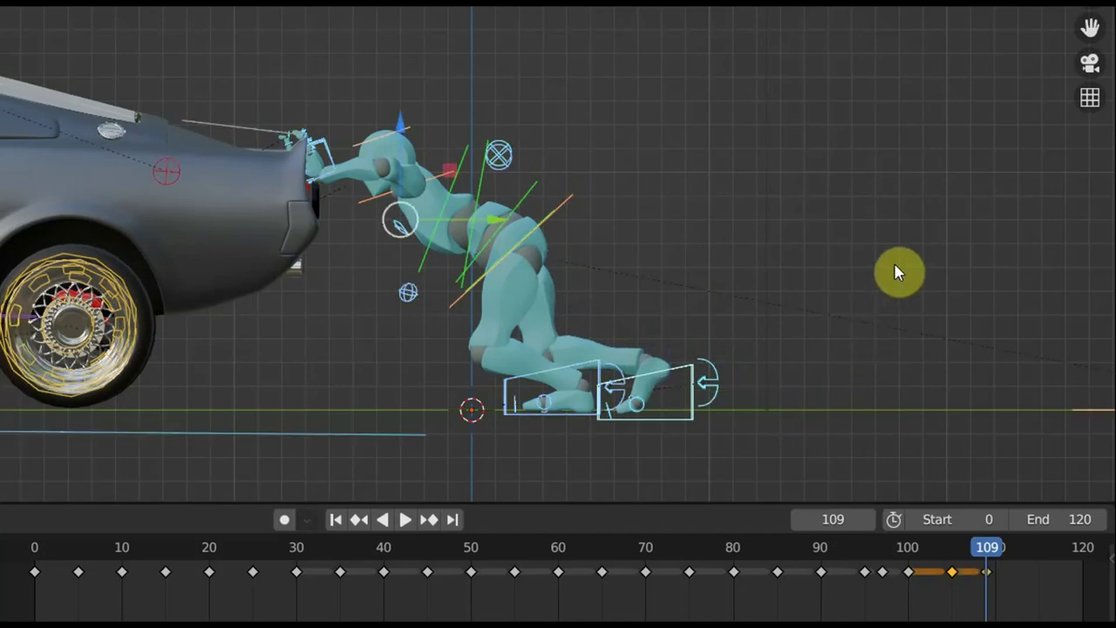
{"action": "mouse_move", "coordinate": [988, 547]}
{"action": "left_mouse_down"}
{"action": "mouse_move", "coordinate": [931, 555]}
{"action": "mouse_move", "coordinate": [1004, 571]}
{"action": "mouse_move", "coordinate": [966, 577]}
{"action": "mouse_move", "coordinate": [1001, 580]}
{"action": "mouse_move", "coordinate": [890, 576]}
{"action": "mouse_move", "coordinate": [898, 569]}
{"action": "mouse_move", "coordinate": [885, 579]}
{"action": "mouse_move", "coordinate": [926, 582]}
{"action": "left_mouse_up"}
{"action": "mouse_move", "coordinate": [928, 582]}
{"action": "left_mouse_down"}
{"action": "mouse_move", "coordinate": [907, 586]}
{"action": "mouse_move", "coordinate": [952, 562]}
{"action": "mouse_move", "coordinate": [869, 556]}
{"action": "mouse_move", "coordinate": [941, 570]}
{"action": "mouse_move", "coordinate": [909, 573]}
{"action": "left_mouse_up"}
At frame 100, draw the foot control back along X beside the rear foot and scrub to check
{"action": "left_click", "coordinate": [780, 417]}
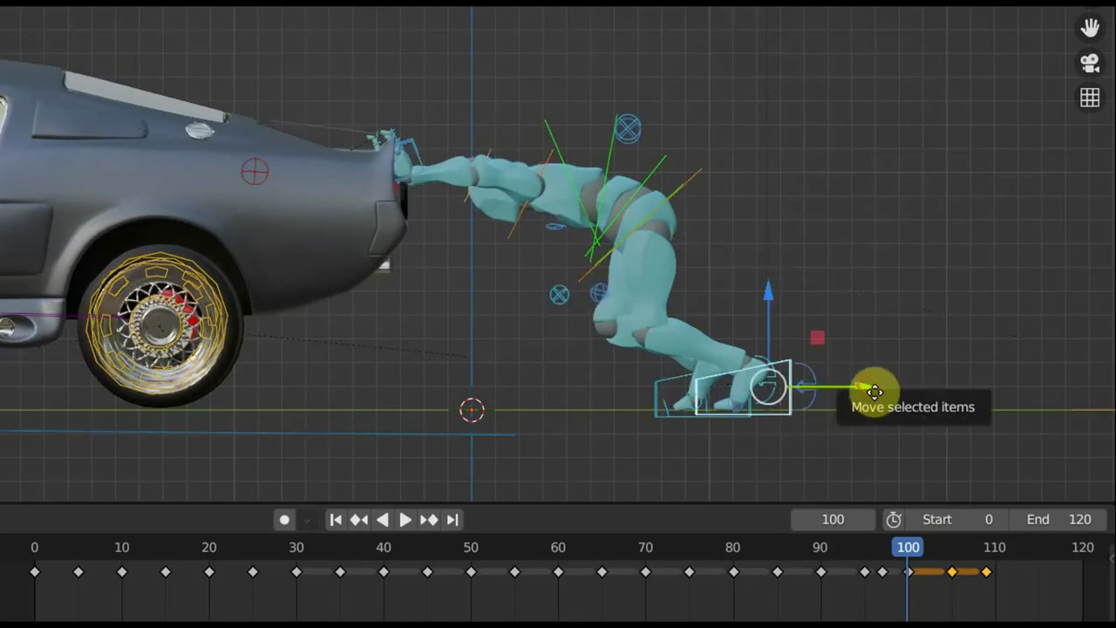
{"action": "left_click_drag", "start_coordinate": [872, 393], "coordinate": [681, 403]}
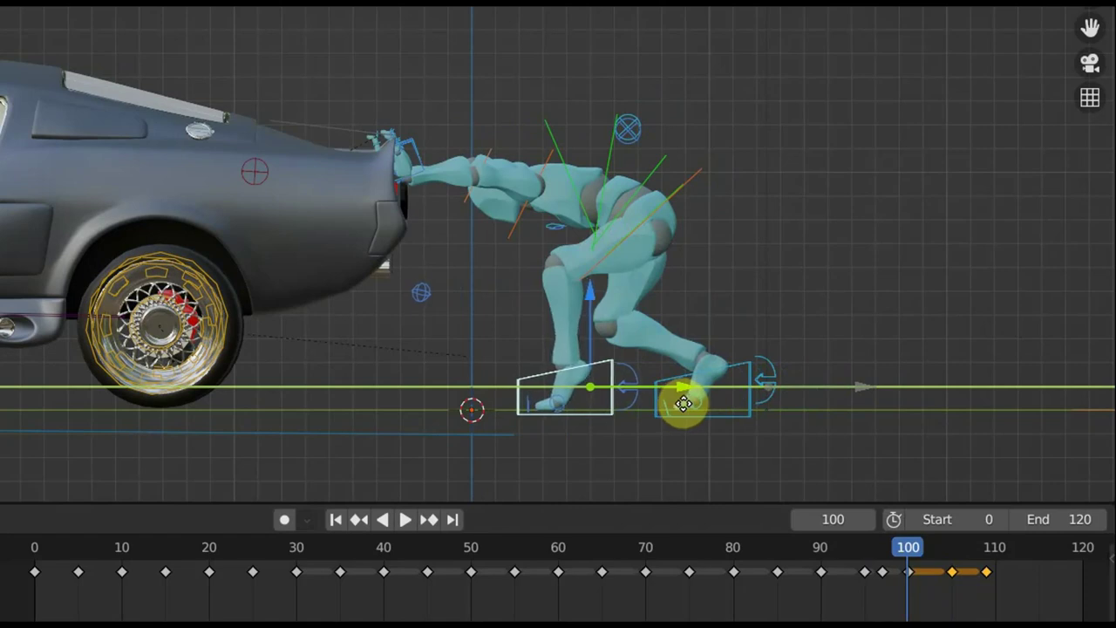
{"action": "left_click_drag", "start_coordinate": [682, 403], "coordinate": [779, 446]}
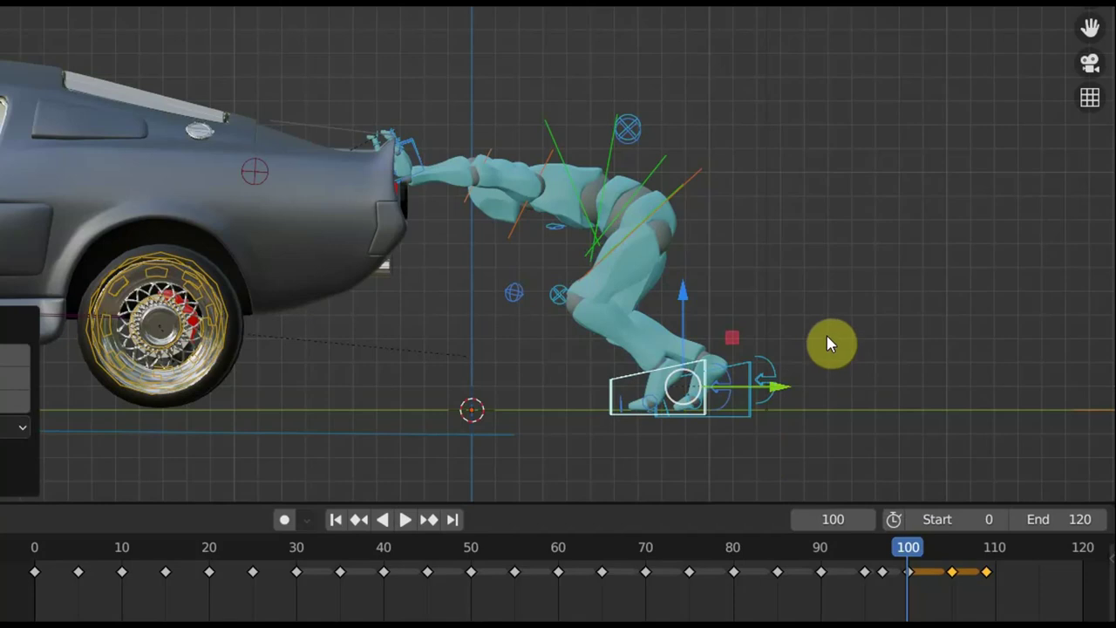
{"action": "key", "text": "ctrl+z"}
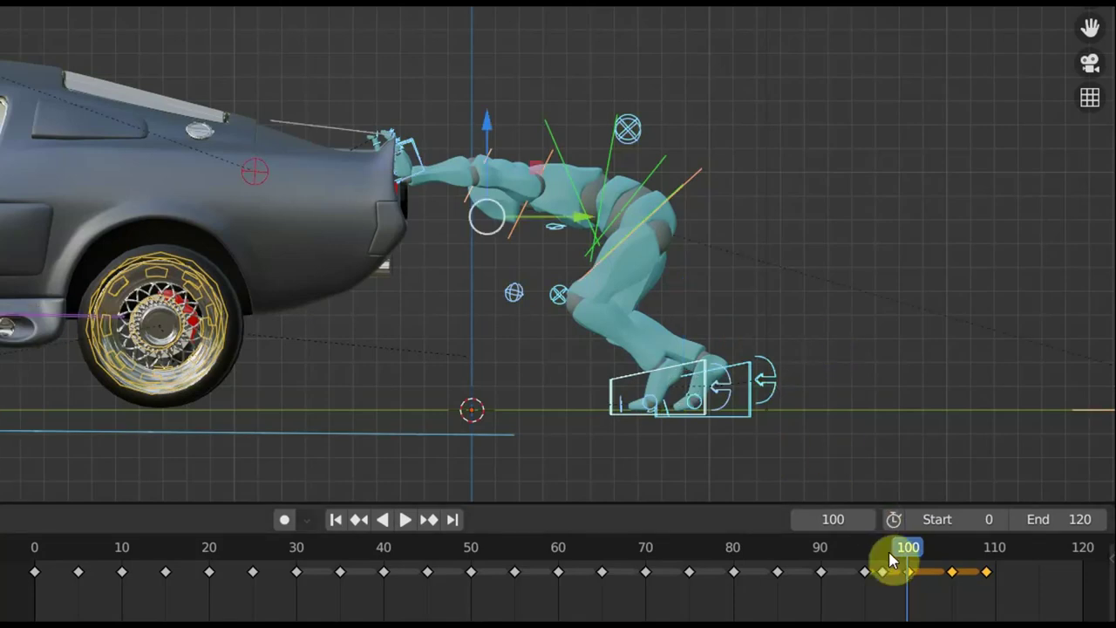
{"action": "mouse_move", "coordinate": [891, 558]}
{"action": "left_mouse_down"}
{"action": "mouse_move", "coordinate": [871, 563]}
{"action": "mouse_move", "coordinate": [941, 565]}
{"action": "mouse_move", "coordinate": [926, 608]}
{"action": "mouse_move", "coordinate": [869, 568]}
{"action": "left_mouse_up"}
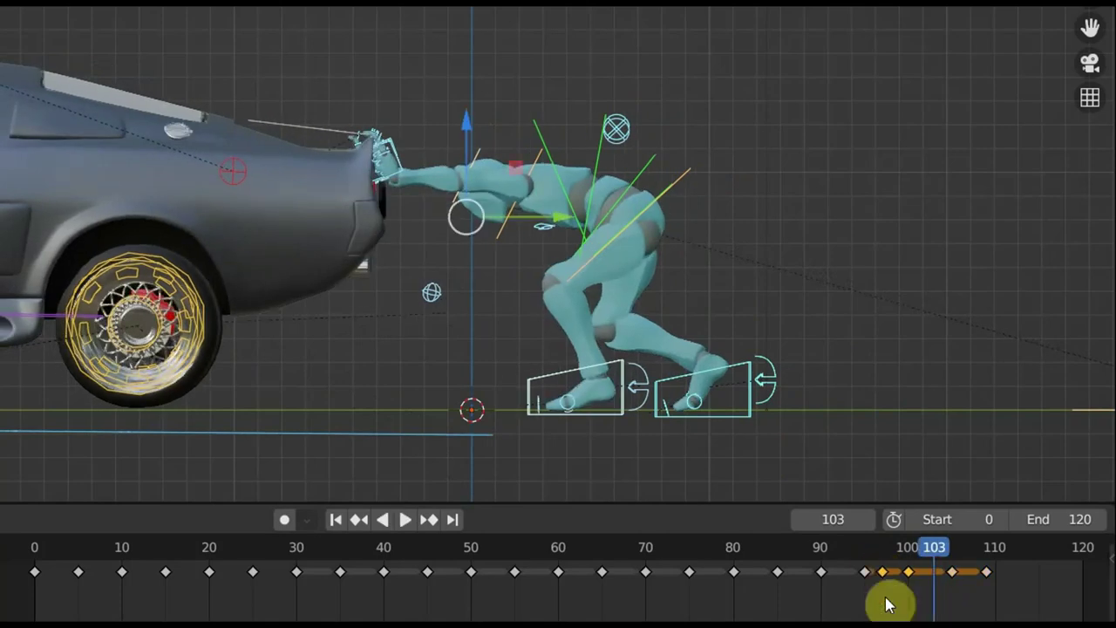
Delete the extra push keys, select the keys from 100–110, and stop at frame 95
{"action": "key", "text": "Delete"}
{"action": "mouse_move", "coordinate": [938, 558]}
{"action": "left_mouse_down"}
{"action": "mouse_move", "coordinate": [834, 543]}
{"action": "mouse_move", "coordinate": [947, 567]}
{"action": "mouse_move", "coordinate": [872, 568]}
{"action": "mouse_move", "coordinate": [973, 580]}
{"action": "mouse_move", "coordinate": [772, 578]}
{"action": "left_mouse_up"}
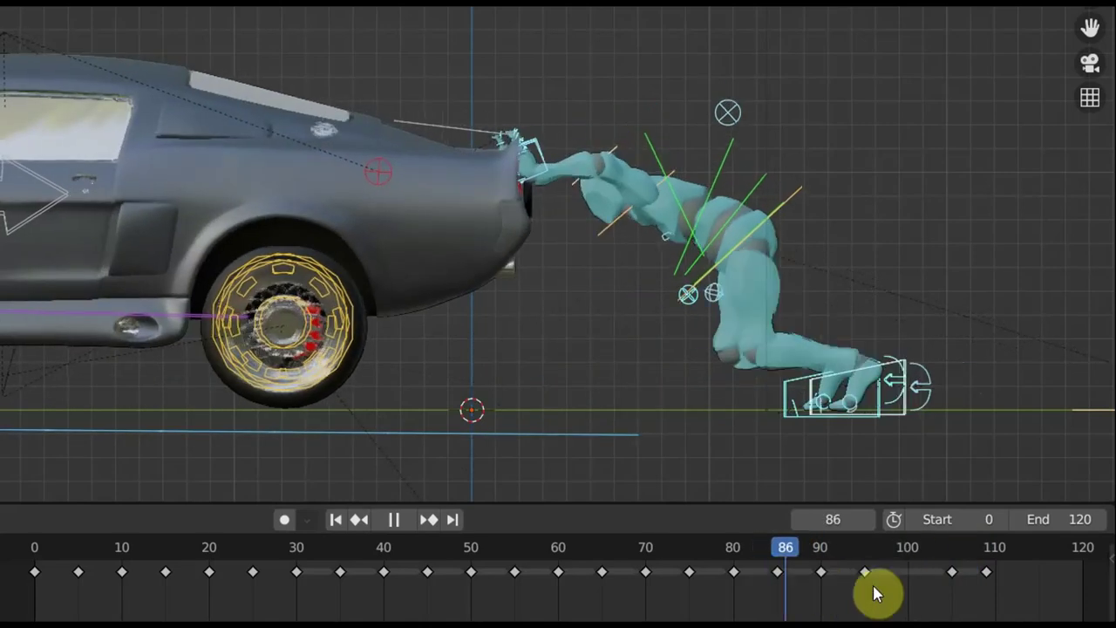
{"action": "mouse_move", "coordinate": [874, 593]}
{"action": "left_mouse_down"}
{"action": "mouse_move", "coordinate": [996, 610]}
{"action": "mouse_move", "coordinate": [897, 598]}
{"action": "mouse_move", "coordinate": [801, 611]}
{"action": "left_mouse_up"}
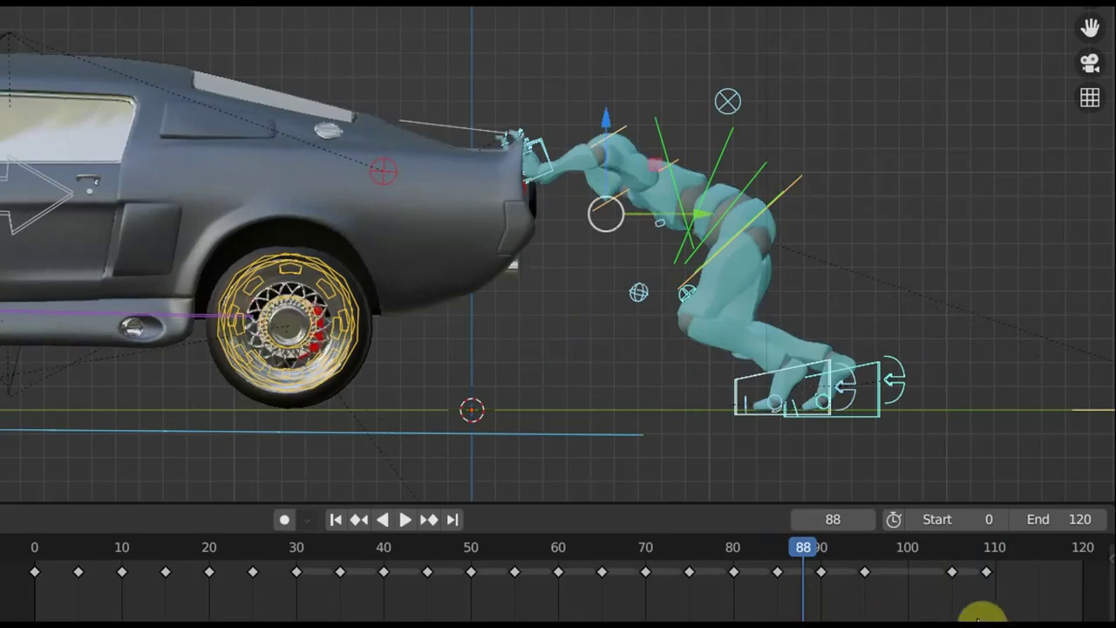
{"action": "mouse_move", "coordinate": [1005, 613]}
{"action": "left_mouse_down"}
{"action": "mouse_move", "coordinate": [858, 562]}
{"action": "mouse_move", "coordinate": [954, 575]}
{"action": "mouse_move", "coordinate": [869, 561]}
{"action": "left_mouse_up"}
{"action": "left_click", "coordinate": [863, 559]}
{"action": "key", "text": "space"}
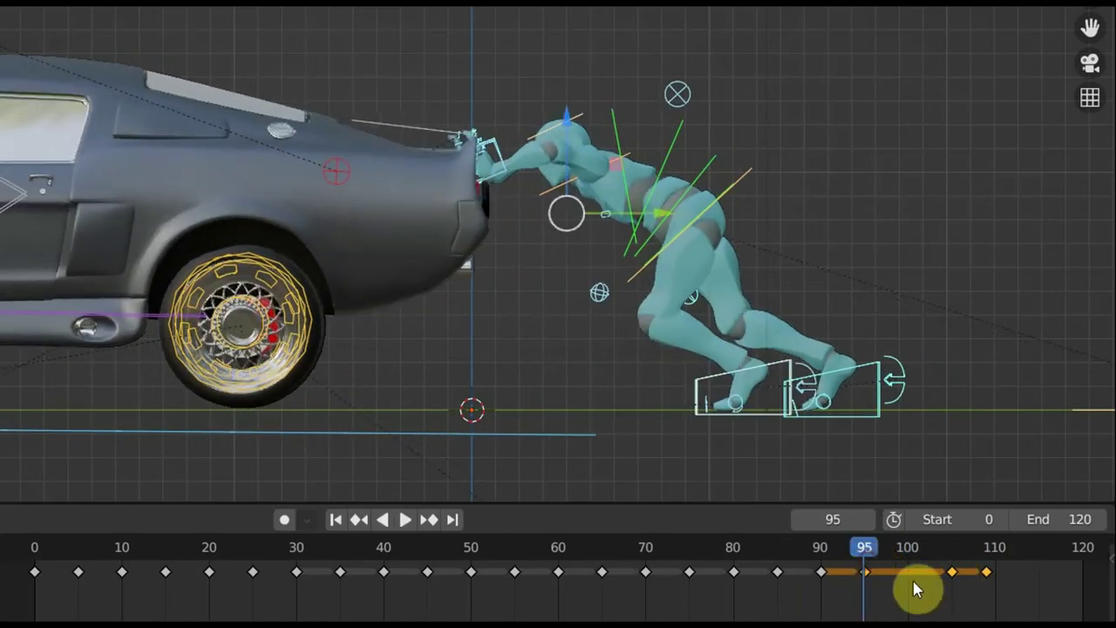
{"action": "right_click", "coordinate": [956, 576]}
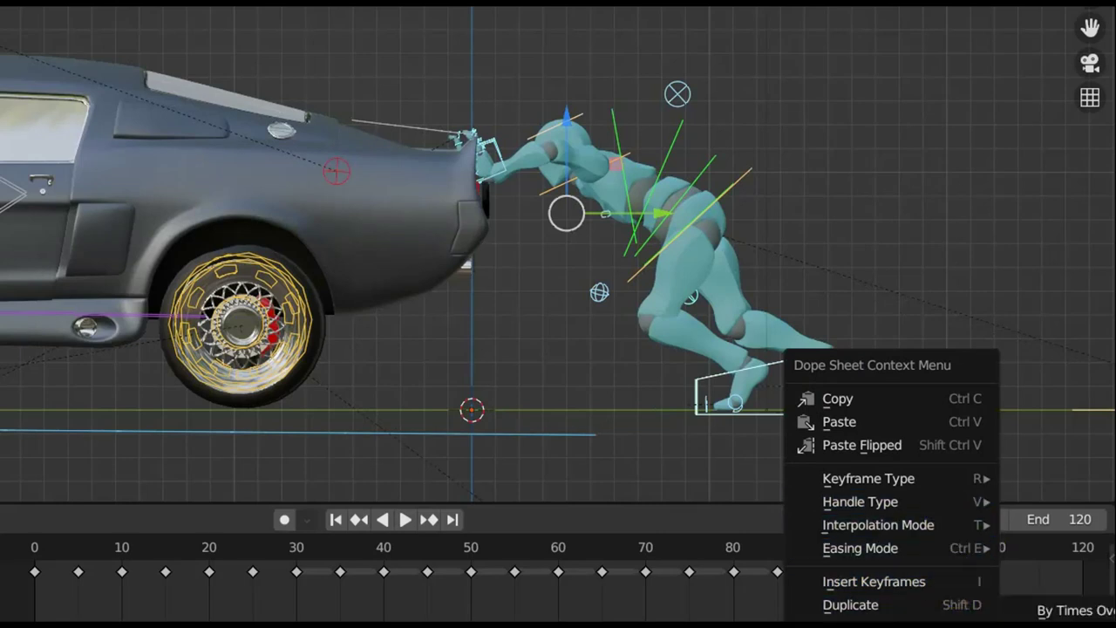
{"action": "left_click", "coordinate": [1092, 609]}
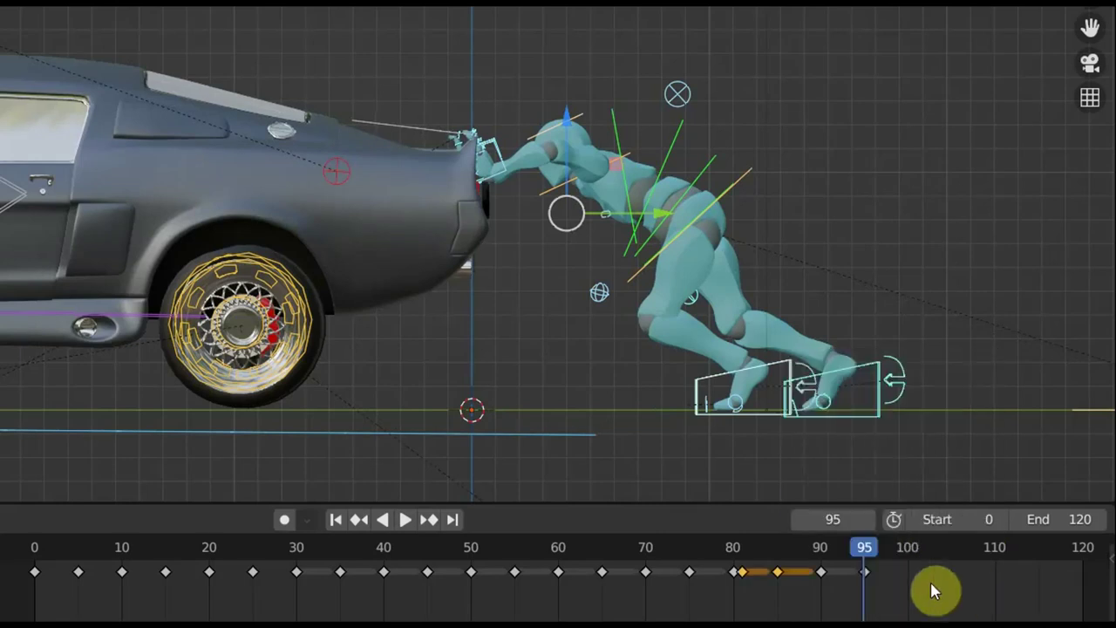
{"action": "key", "text": "shift+d"}
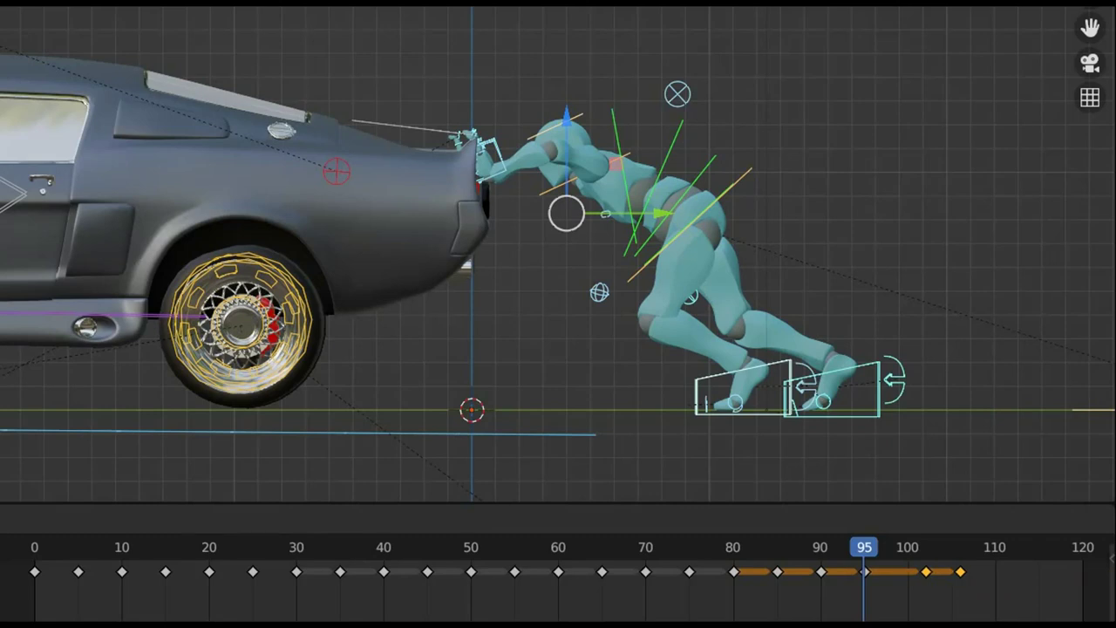
{"action": "key", "text": "Return"}
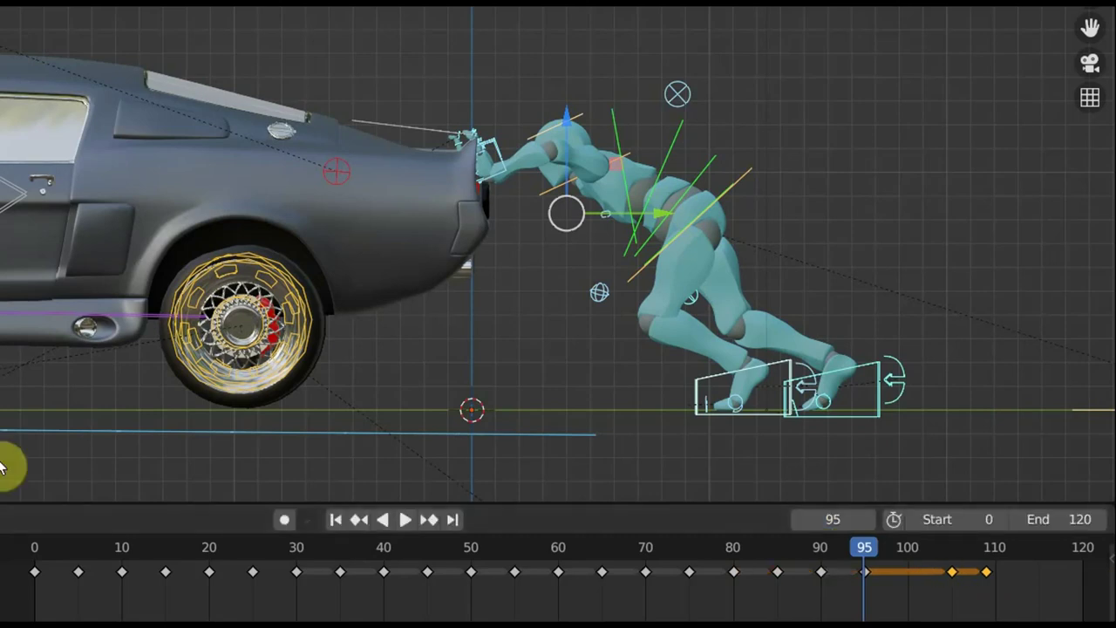
{"action": "key", "text": "space"}
{"action": "key", "text": "space"}
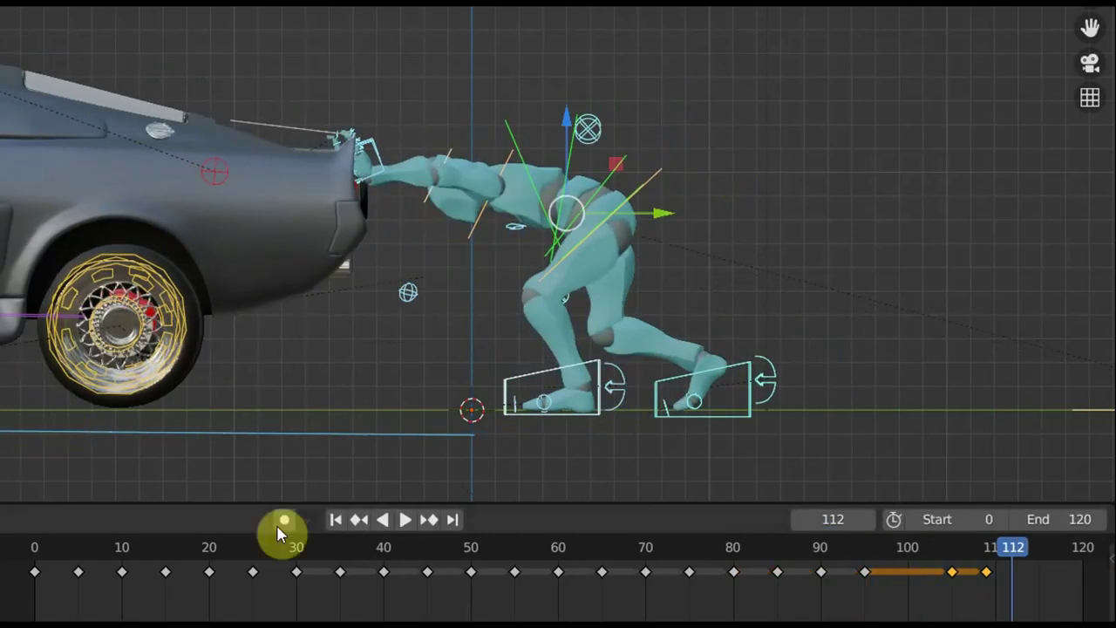
{"action": "key", "text": "space"}
{"action": "key", "text": "space"}
{"action": "left_click", "coordinate": [866, 546]}
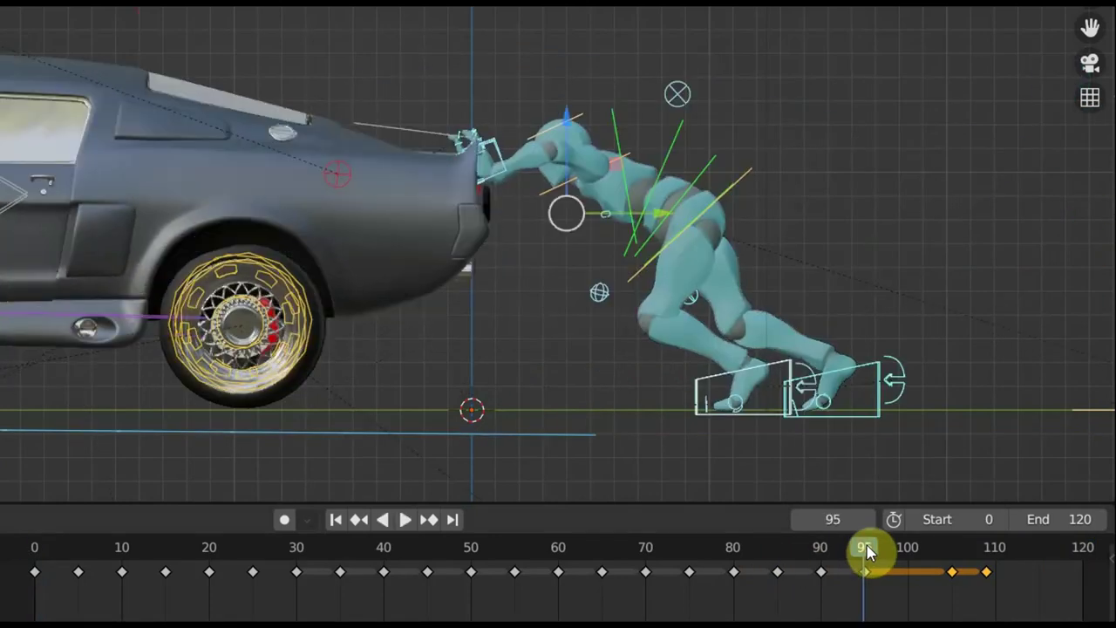
{"action": "key", "text": "space"}
{"action": "key", "text": "space"}
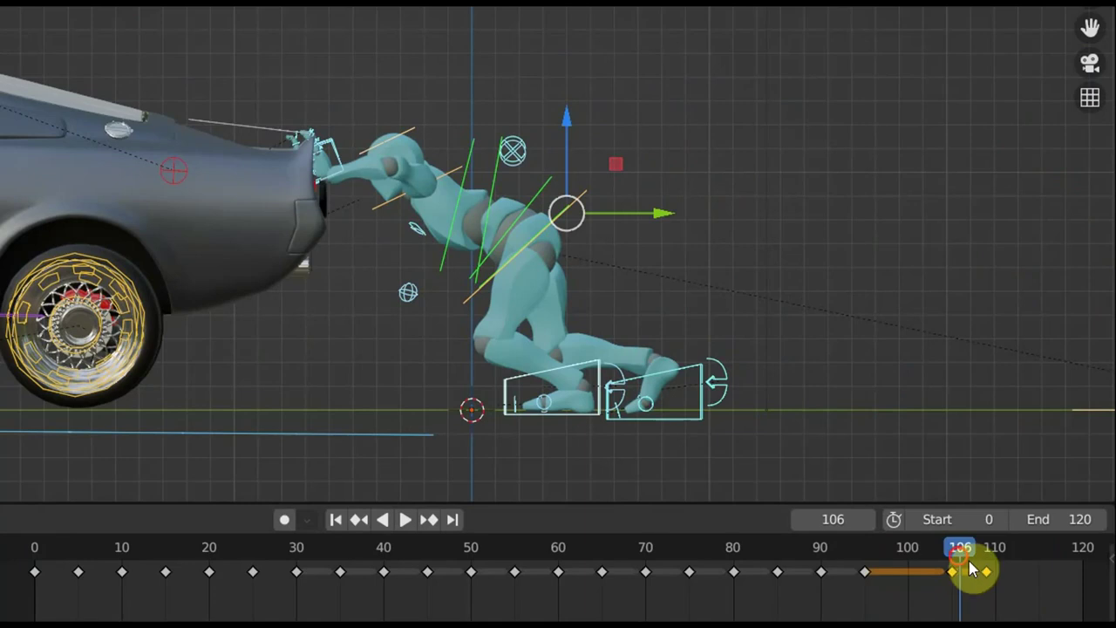
Mirror the selected keys by times over frame 95, then play and scrub back through the push
{"action": "key", "text": "space"}
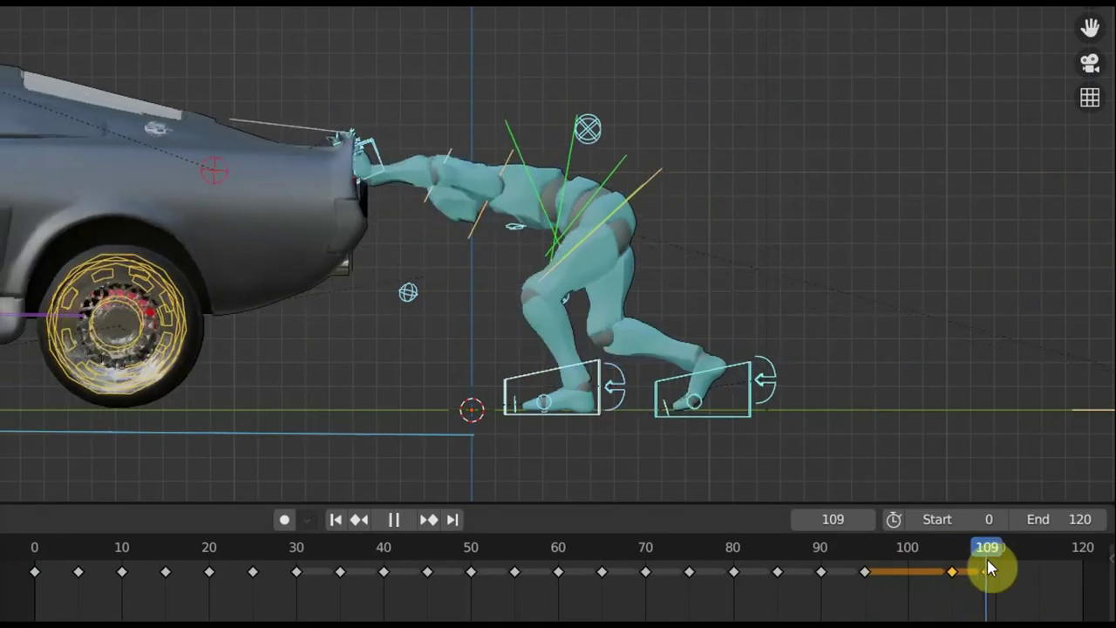
{"action": "left_click_drag", "start_coordinate": [985, 567], "coordinate": [874, 568]}
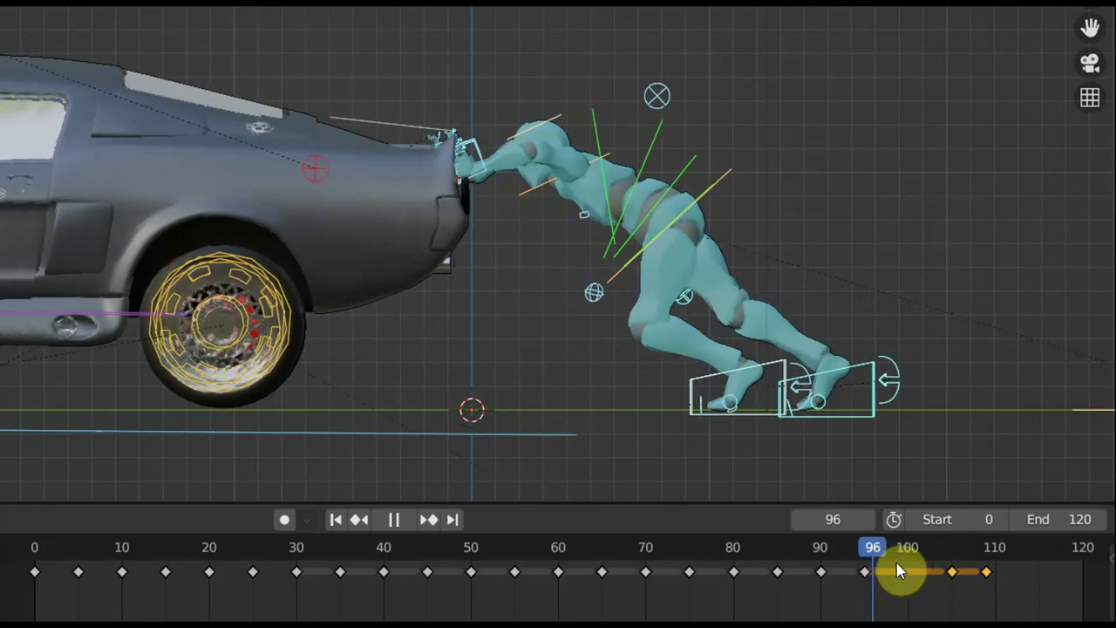
{"action": "mouse_move", "coordinate": [871, 566]}
{"action": "left_mouse_down"}
{"action": "mouse_move", "coordinate": [932, 569]}
{"action": "mouse_move", "coordinate": [867, 574]}
{"action": "left_mouse_up"}
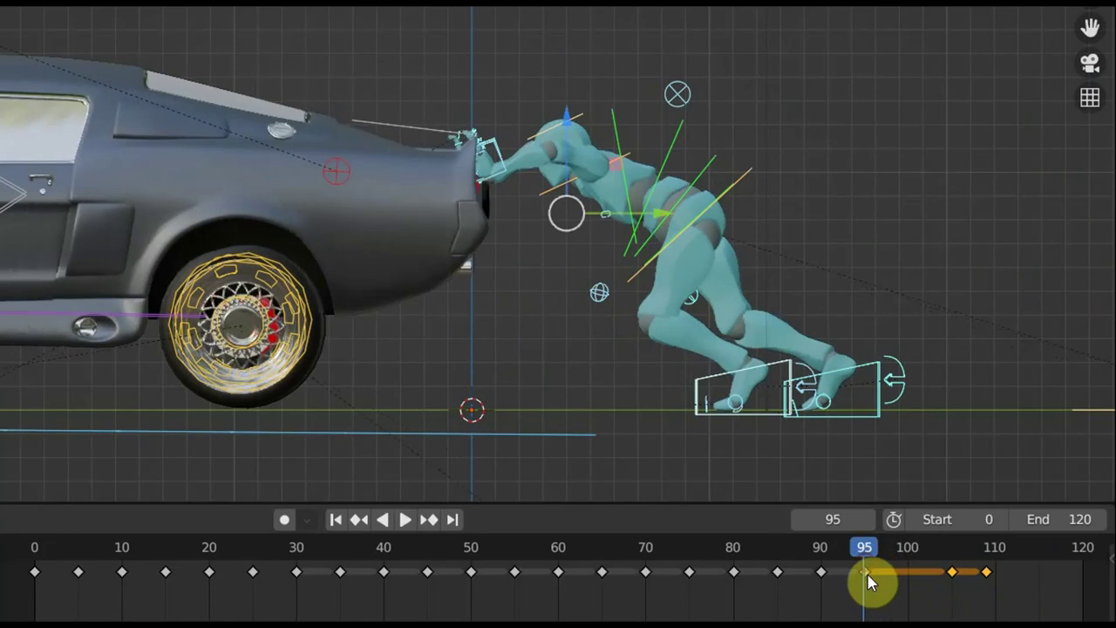
{"action": "right_click", "coordinate": [867, 574]}
{"action": "mouse_move", "coordinate": [785, 574]}
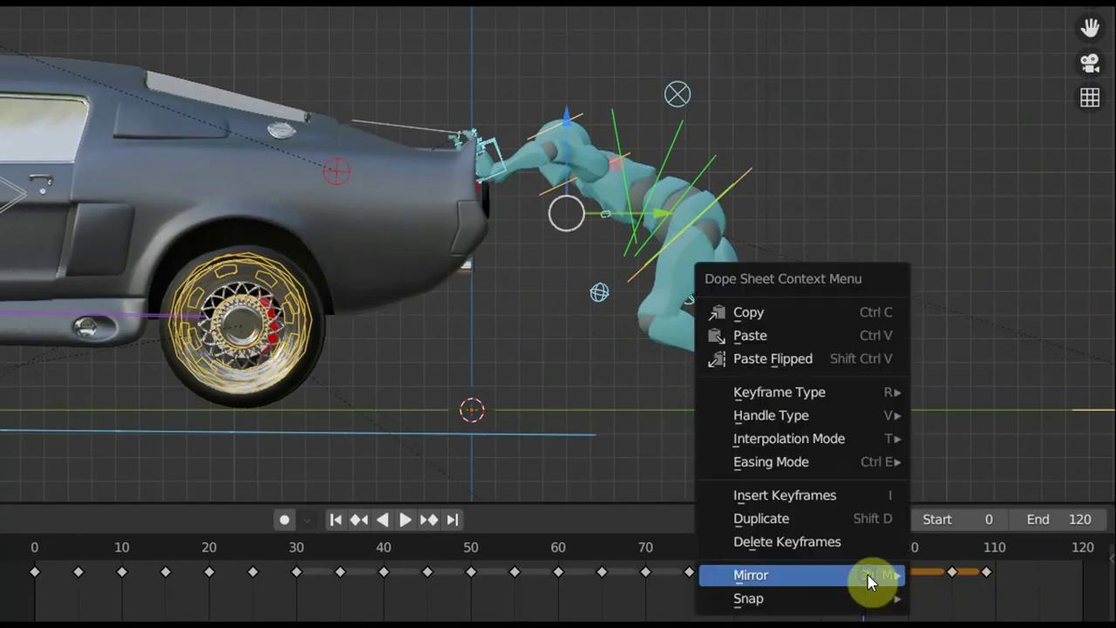
{"action": "left_click", "coordinate": [952, 578]}
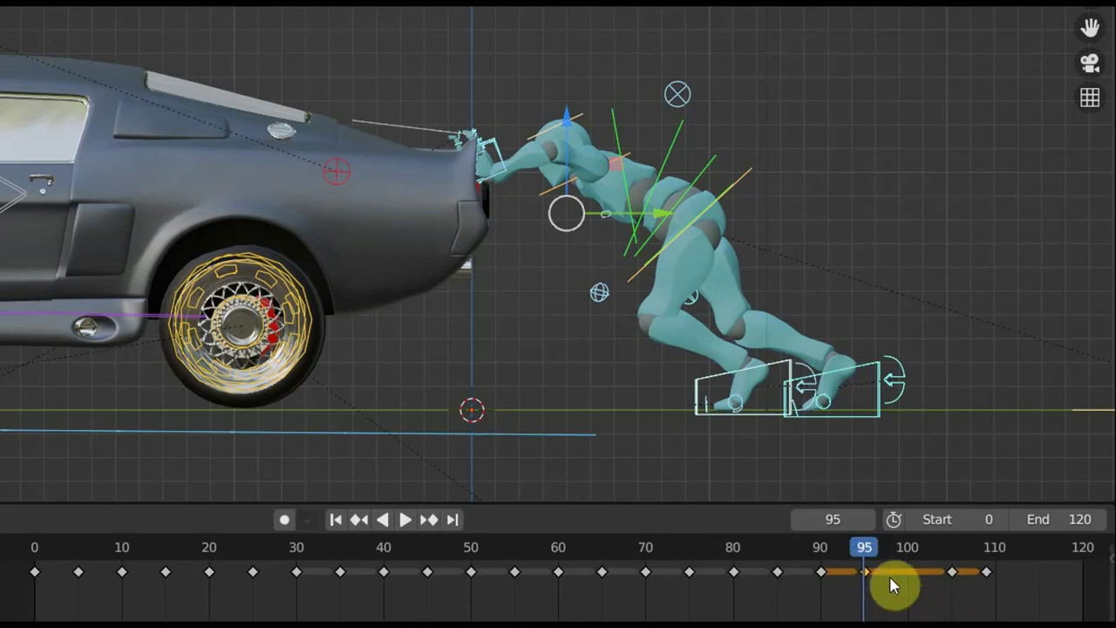
{"action": "key", "text": "space"}
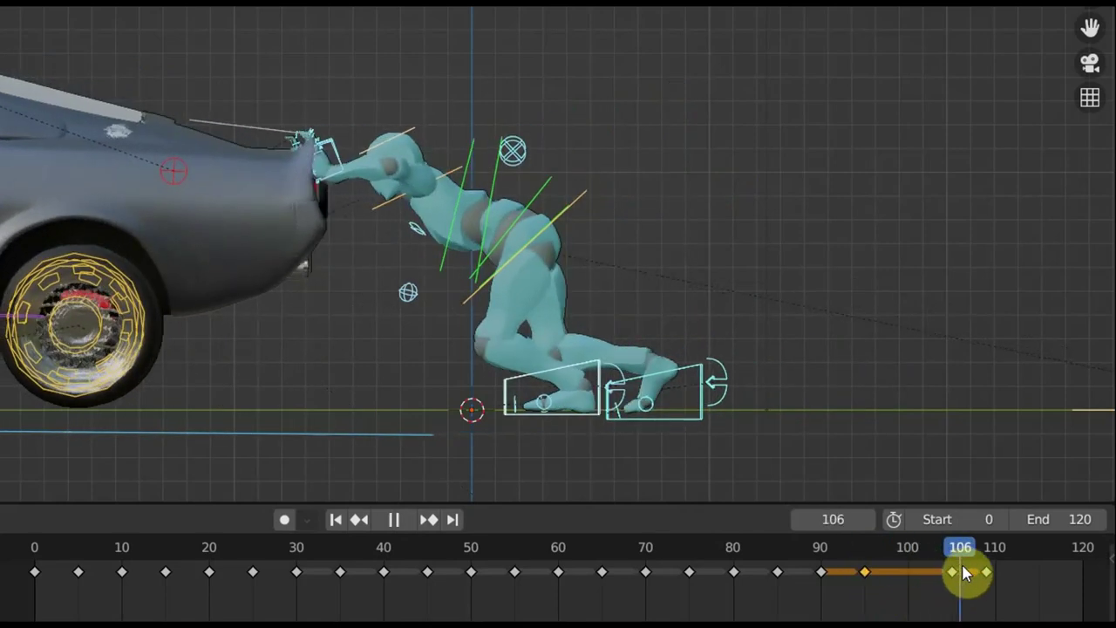
{"action": "left_click_drag", "start_coordinate": [984, 582], "coordinate": [771, 584]}
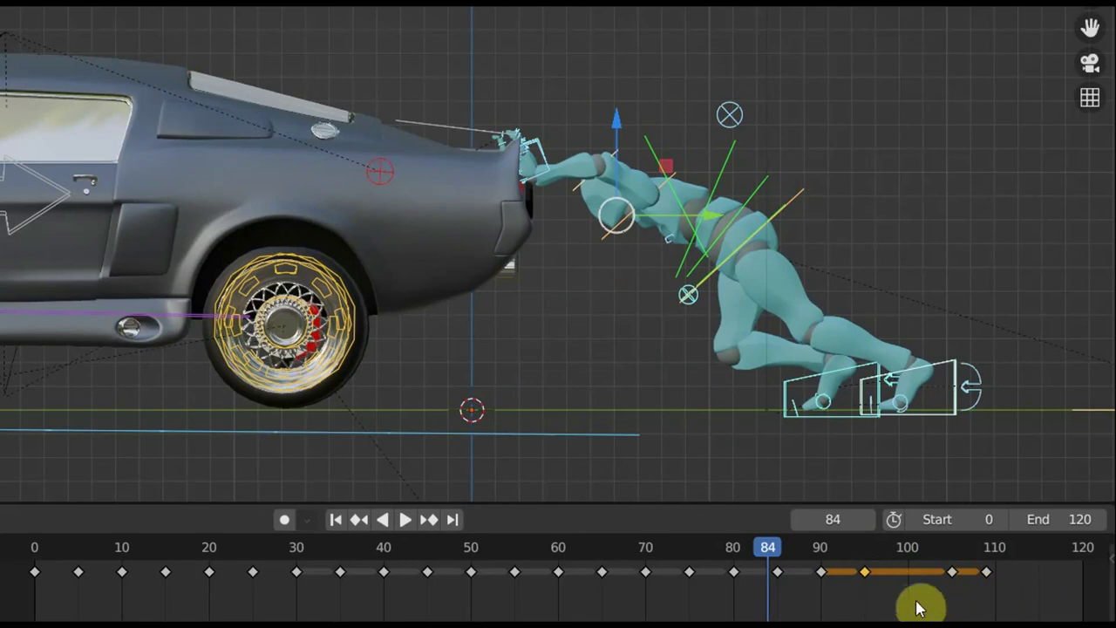
{"action": "left_click", "coordinate": [822, 558]}
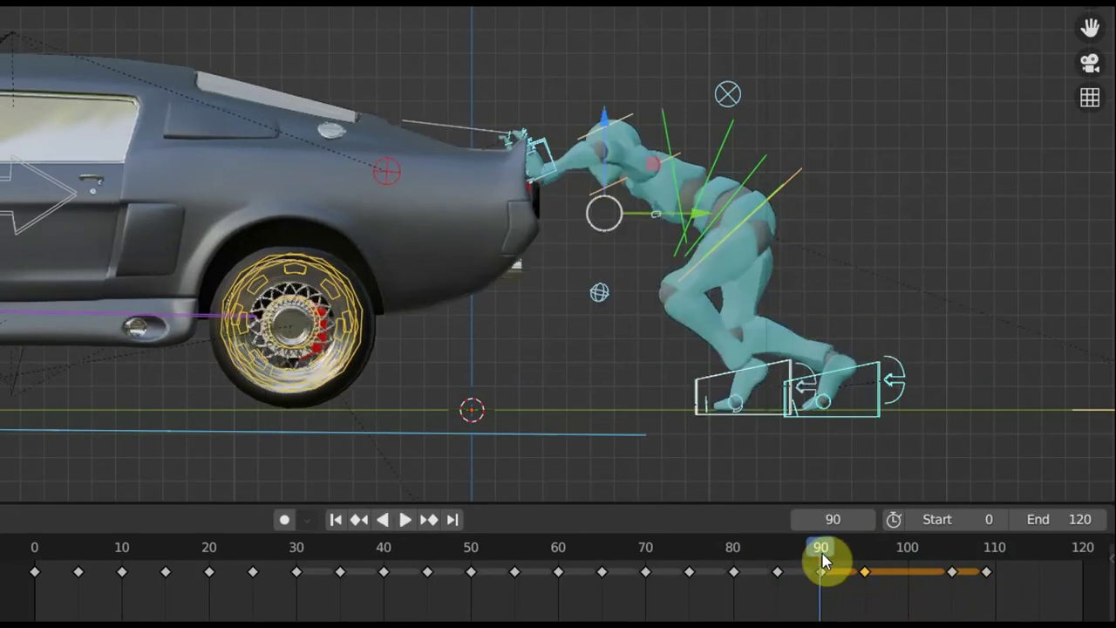
{"action": "key", "text": "space"}
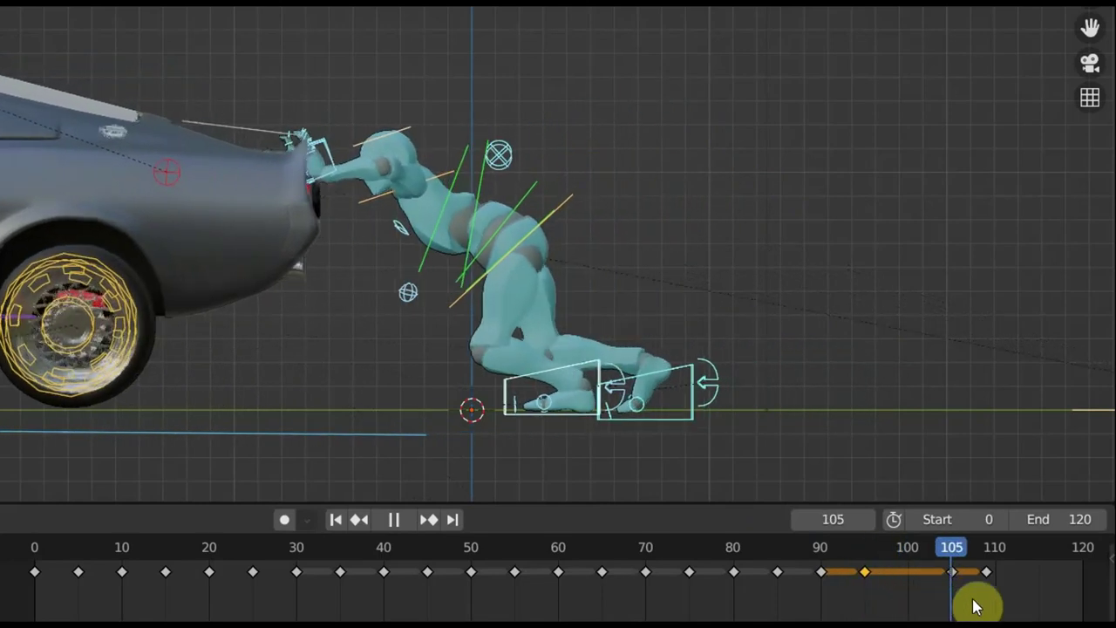
{"action": "left_click_drag", "start_coordinate": [989, 612], "coordinate": [858, 607]}
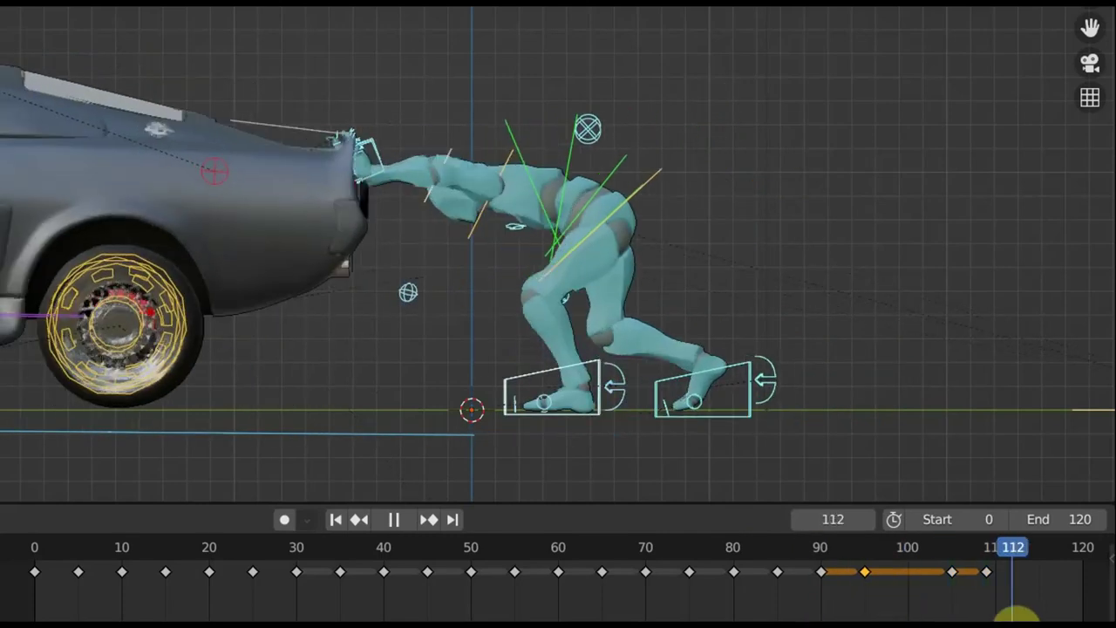
{"action": "left_click_drag", "start_coordinate": [981, 614], "coordinate": [844, 614]}
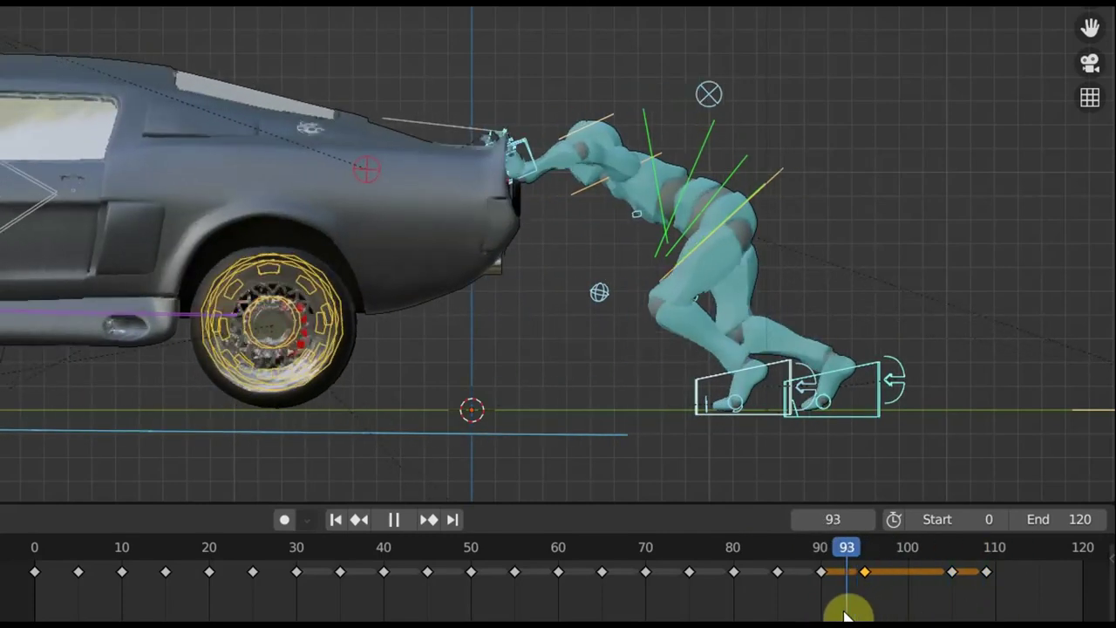
{"action": "key", "text": "space"}
{"action": "left_click", "coordinate": [988, 573]}
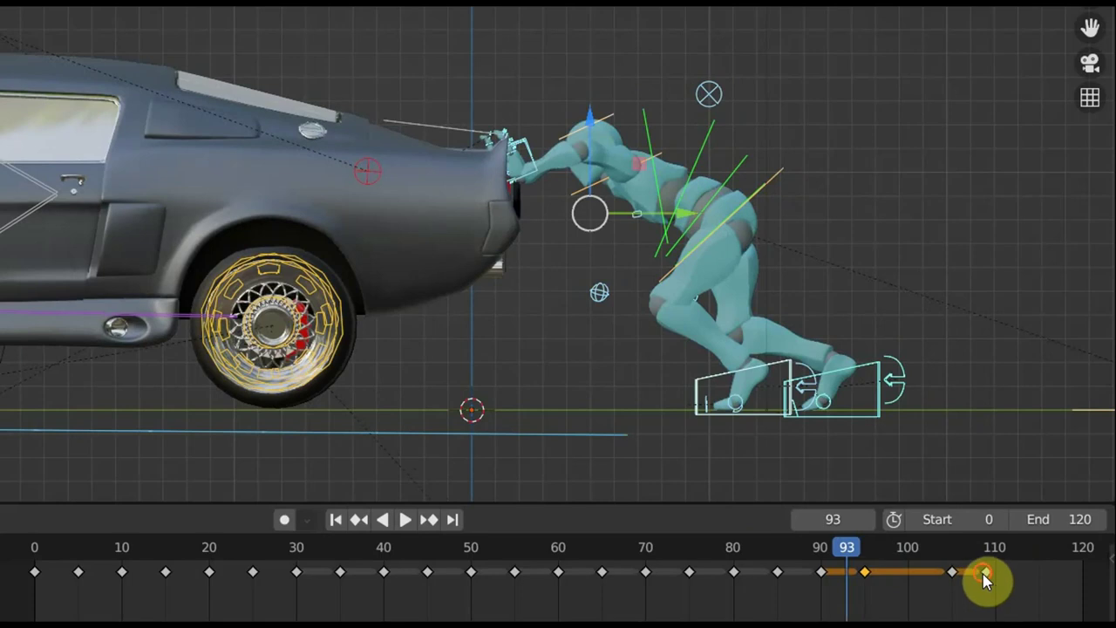
Move the final push keyframe later so it lands at about frame 111
{"action": "left_click", "coordinate": [982, 573]}
{"action": "key", "text": "g"}
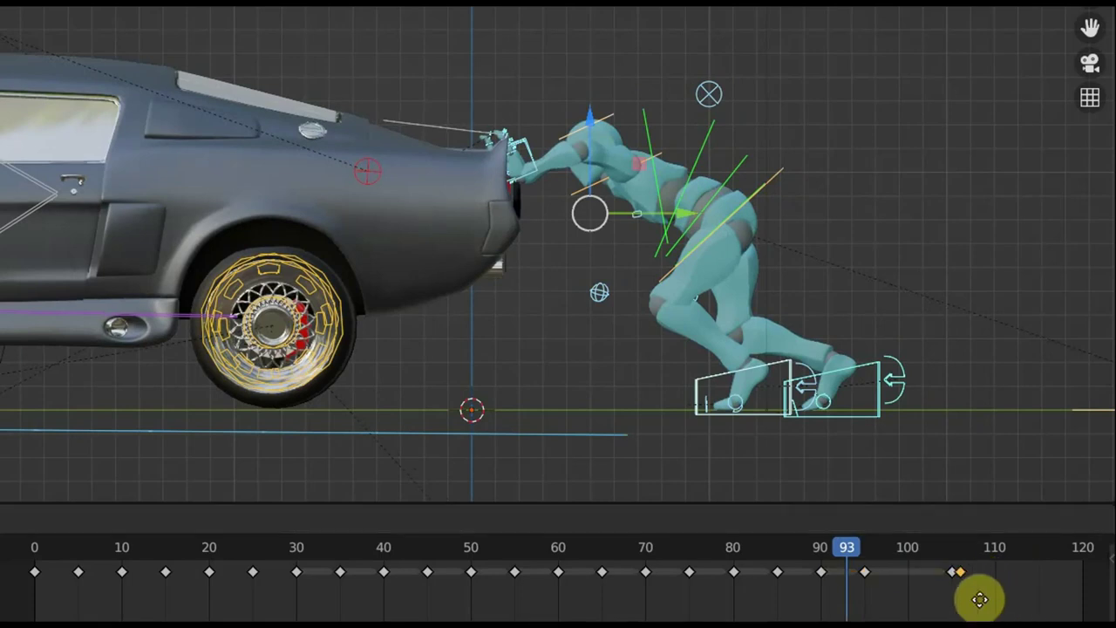
{"action": "left_click", "coordinate": [912, 595]}
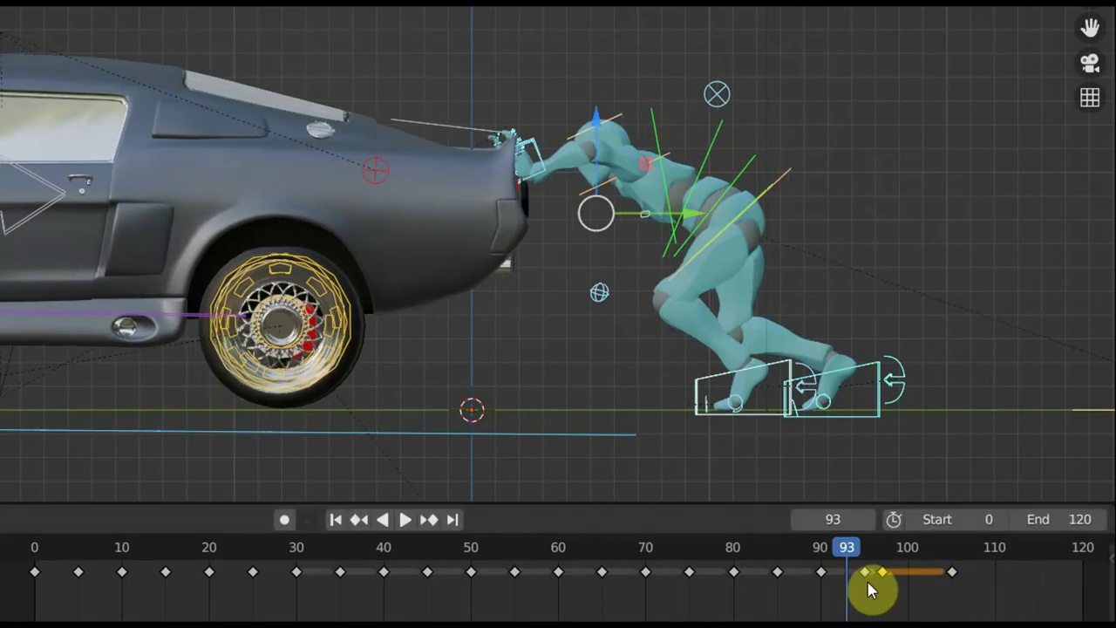
{"action": "key", "text": "g"}
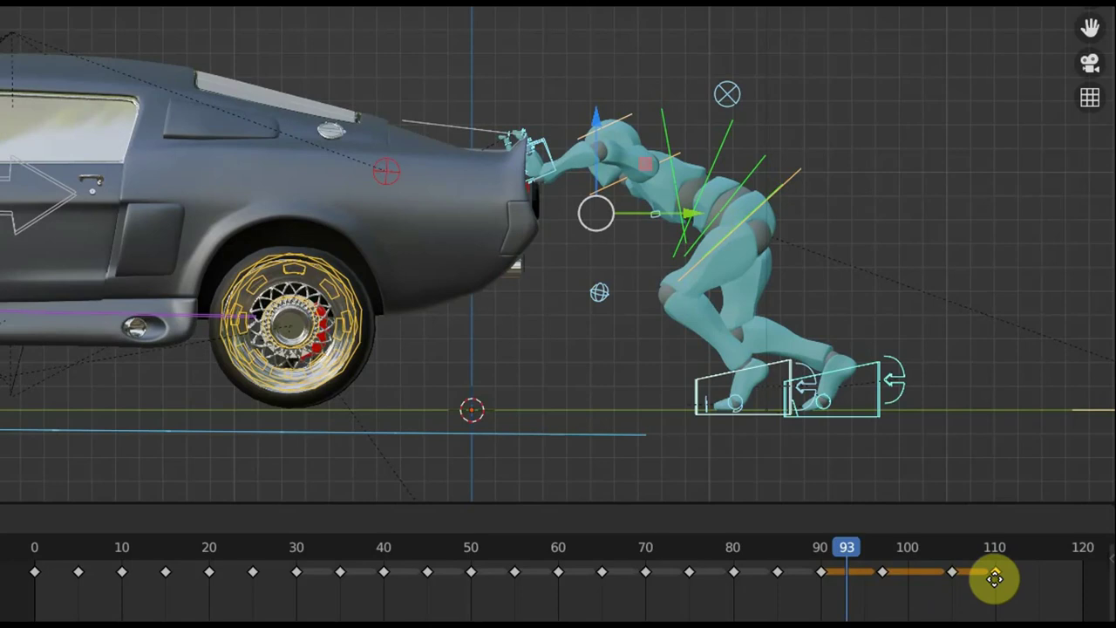
{"action": "left_click", "coordinate": [994, 578]}
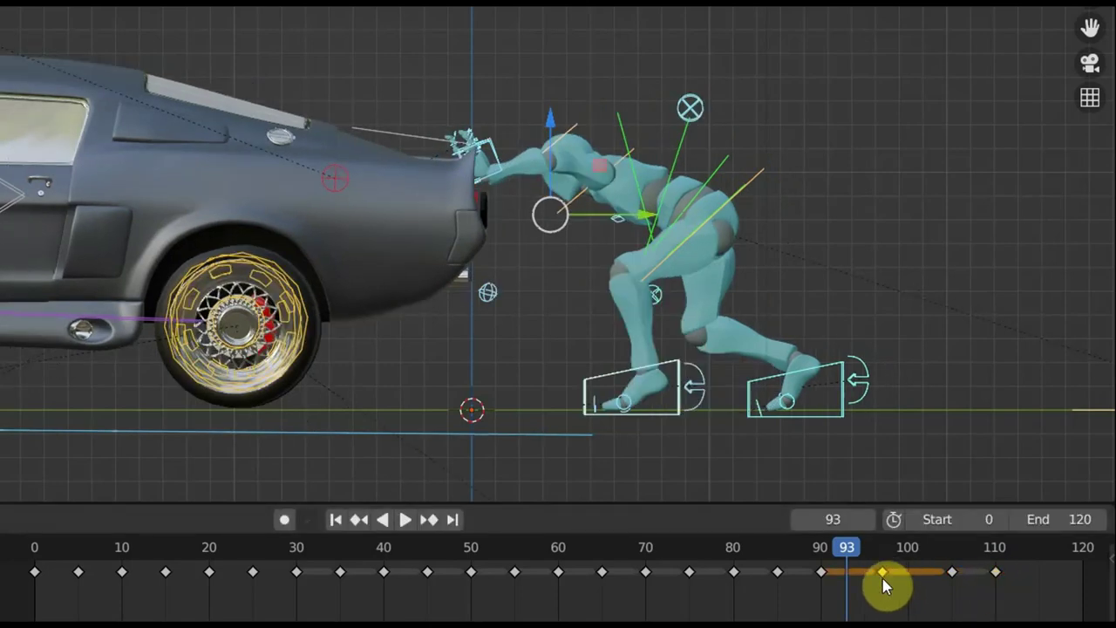
Shift the neighbouring key back to about frame 95 and play back the new timing
{"action": "key", "text": "g"}
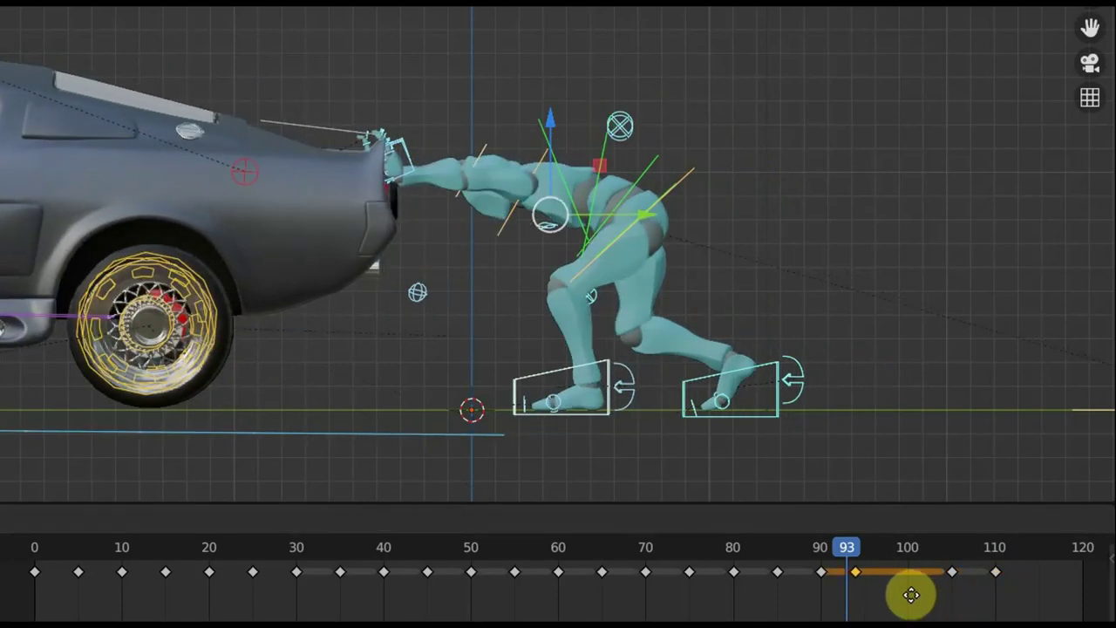
{"action": "left_click", "coordinate": [924, 596]}
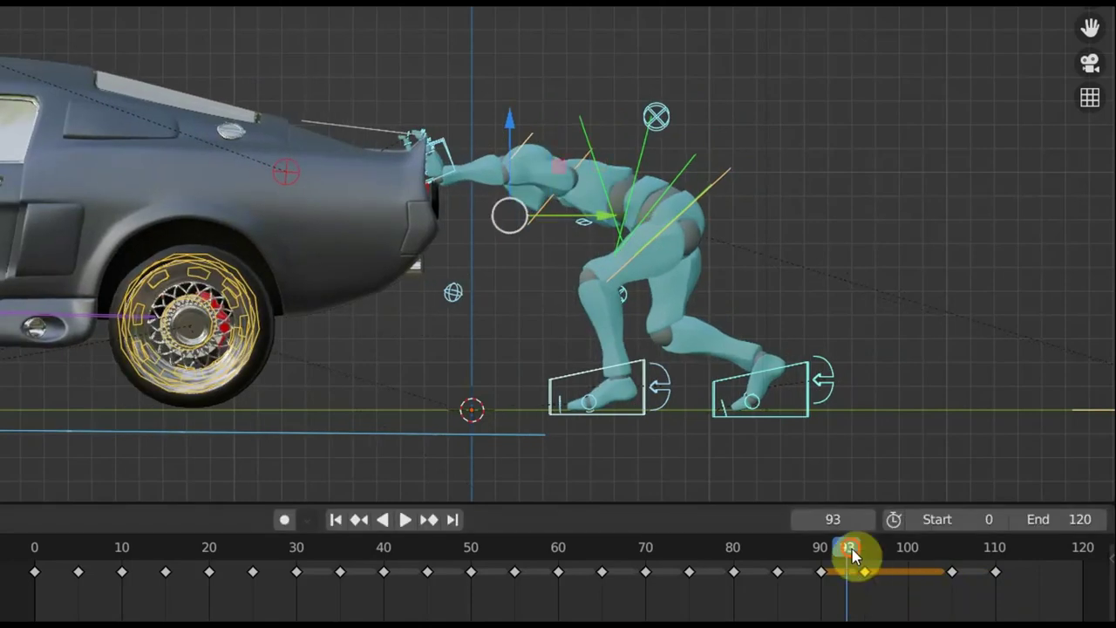
{"action": "key", "text": "space"}
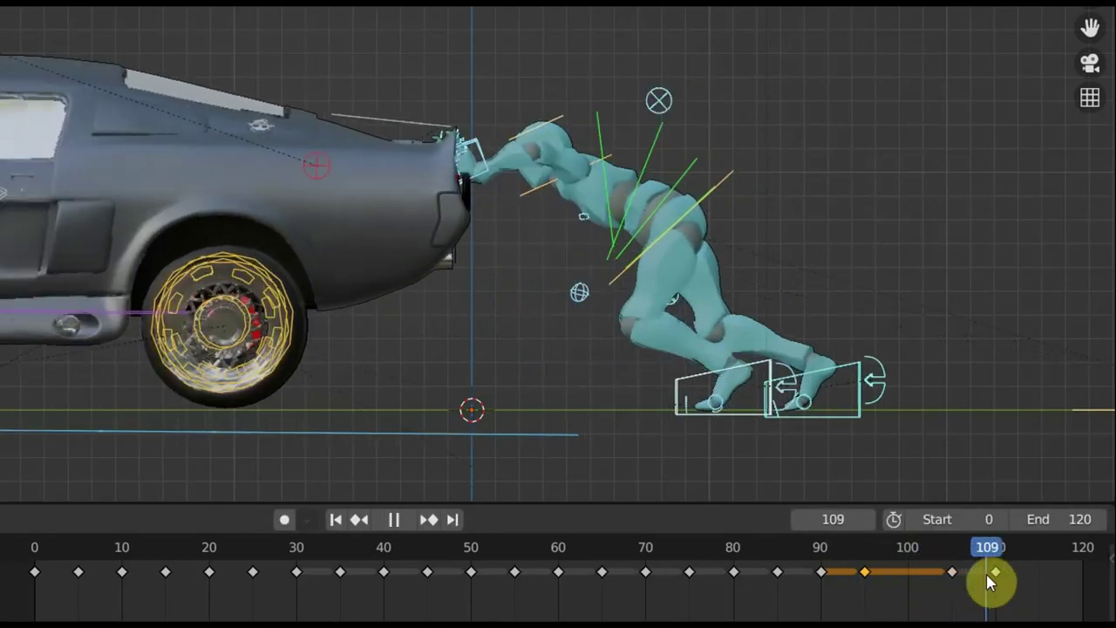
{"action": "key", "text": "space"}
{"action": "key", "text": "space"}
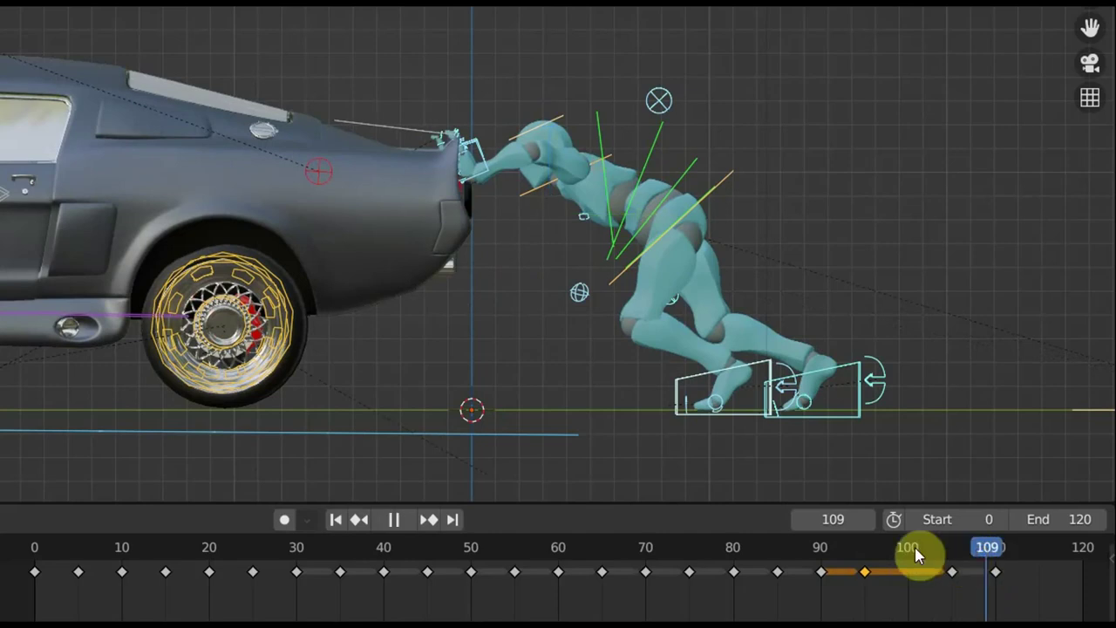
{"action": "left_click_drag", "start_coordinate": [919, 555], "coordinate": [847, 523]}
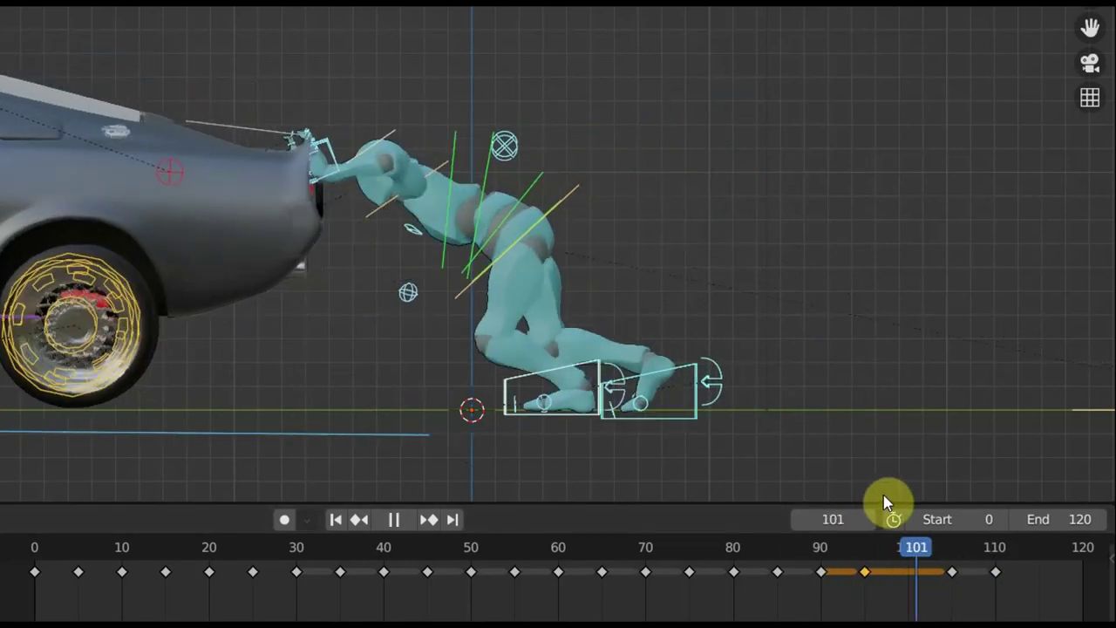
{"action": "key", "text": "space"}
{"action": "left_click", "coordinate": [741, 536]}
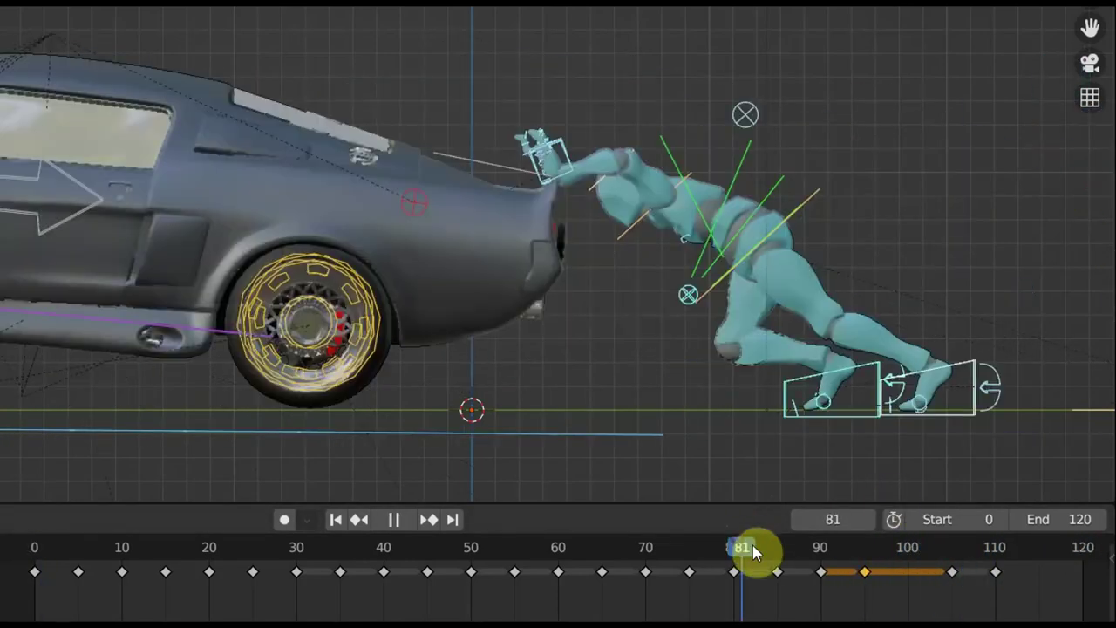
{"action": "key", "text": "space"}
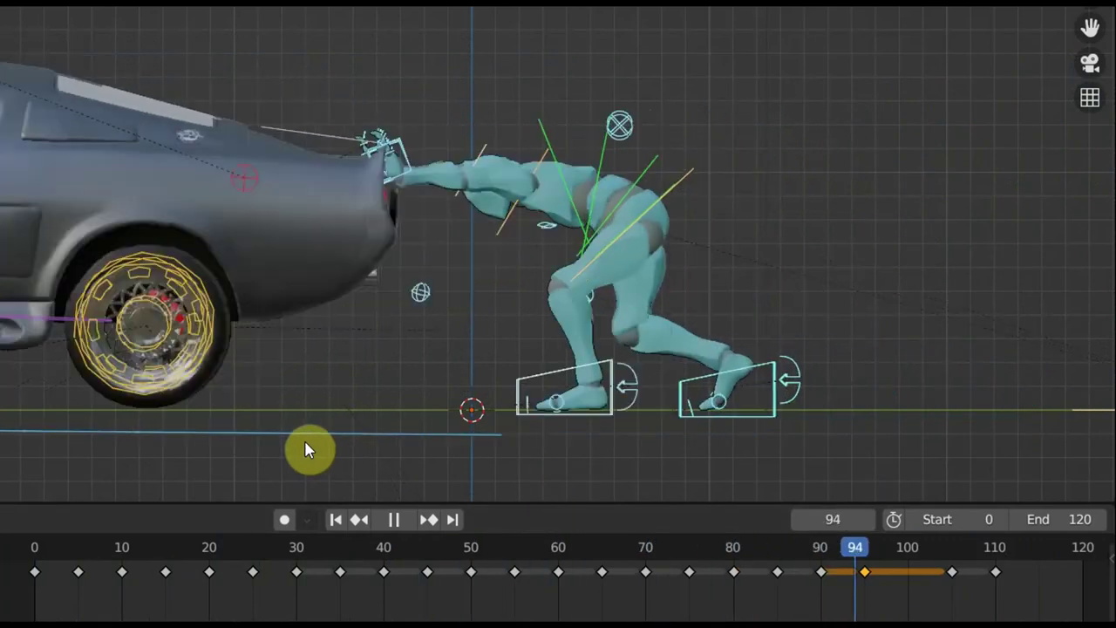
{"action": "key", "text": "space"}
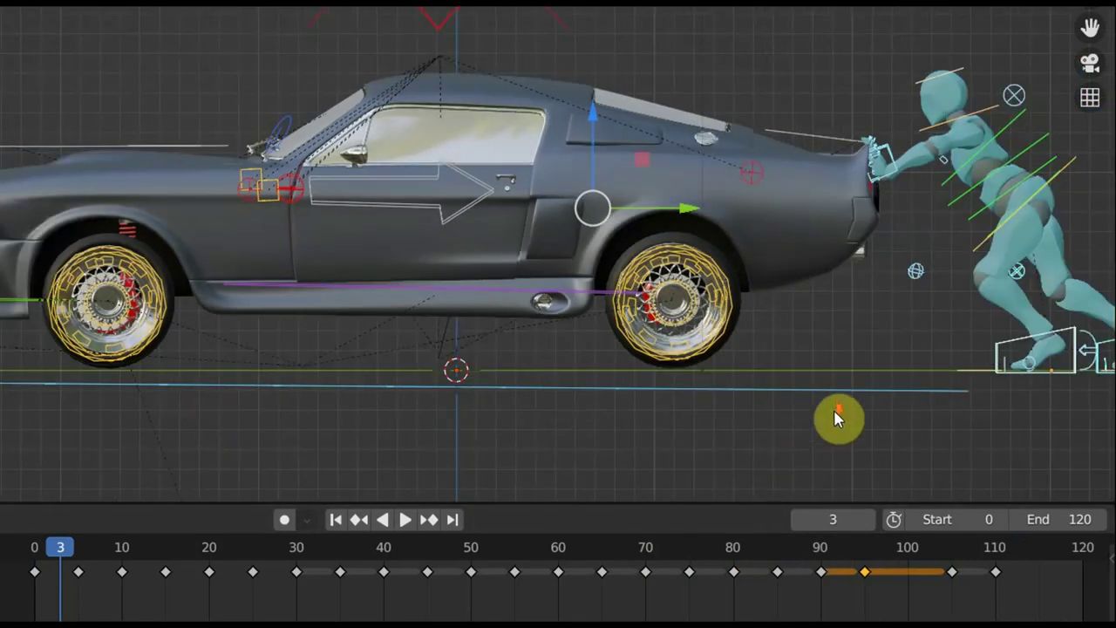
{"action": "middle_click_drag", "start_coordinate": [834, 410], "coordinate": [732, 425], "text": "shift"}
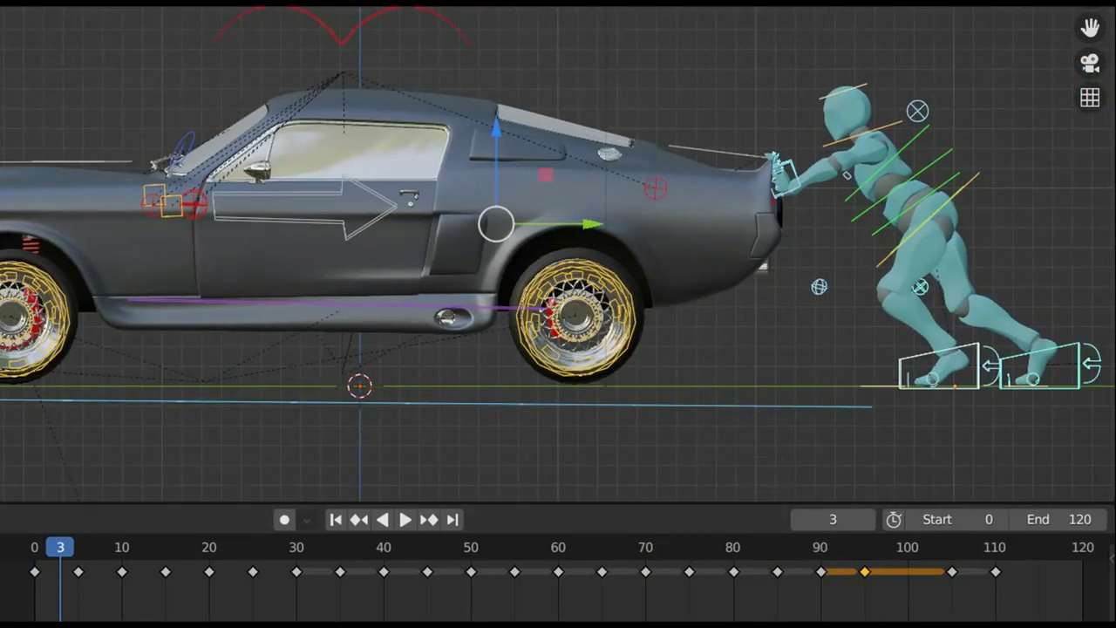